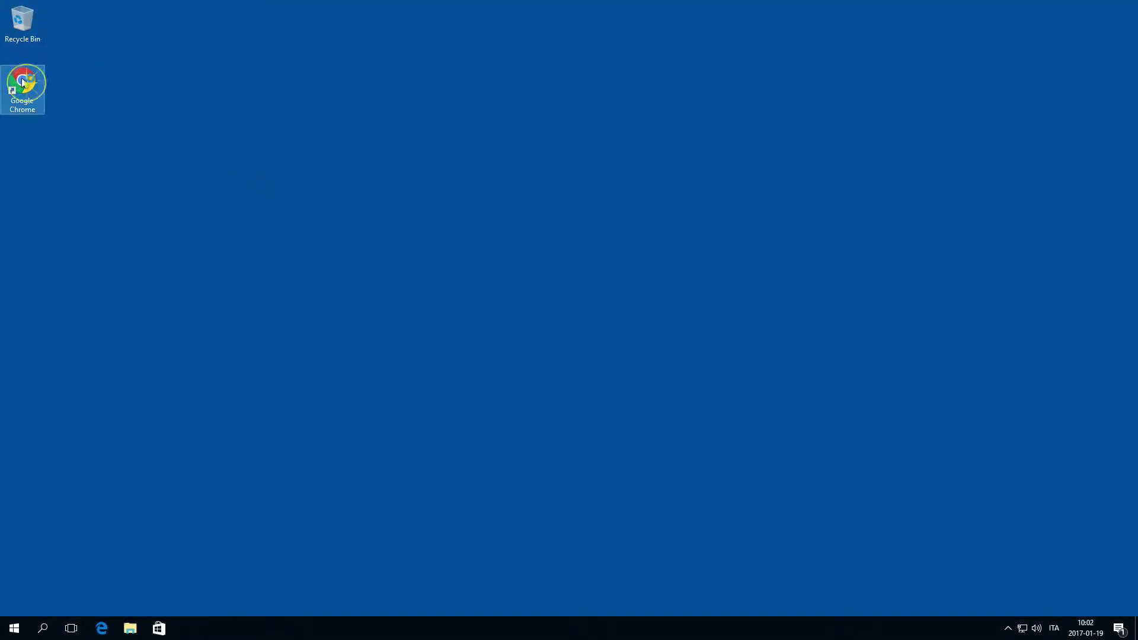
# Search for PostgreSQL in Chrome and go to the EnterpriseDB Windows installer download page
pyautogui.click(23, 82)
pyautogui.write('post')
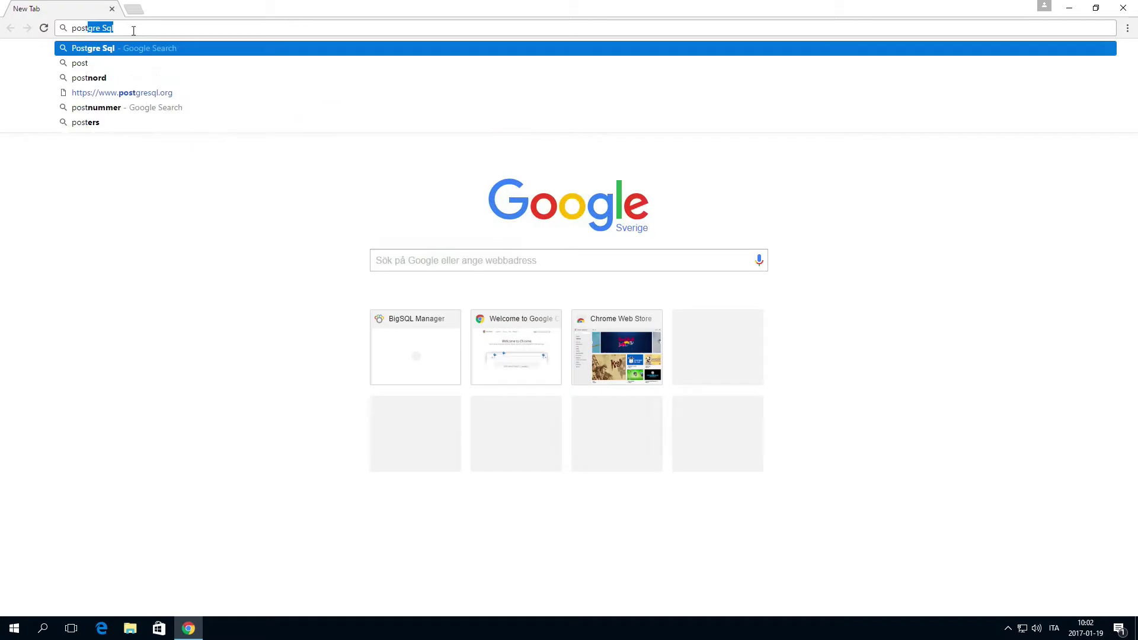
pyautogui.press('Return')
pyautogui.click(380, 290)
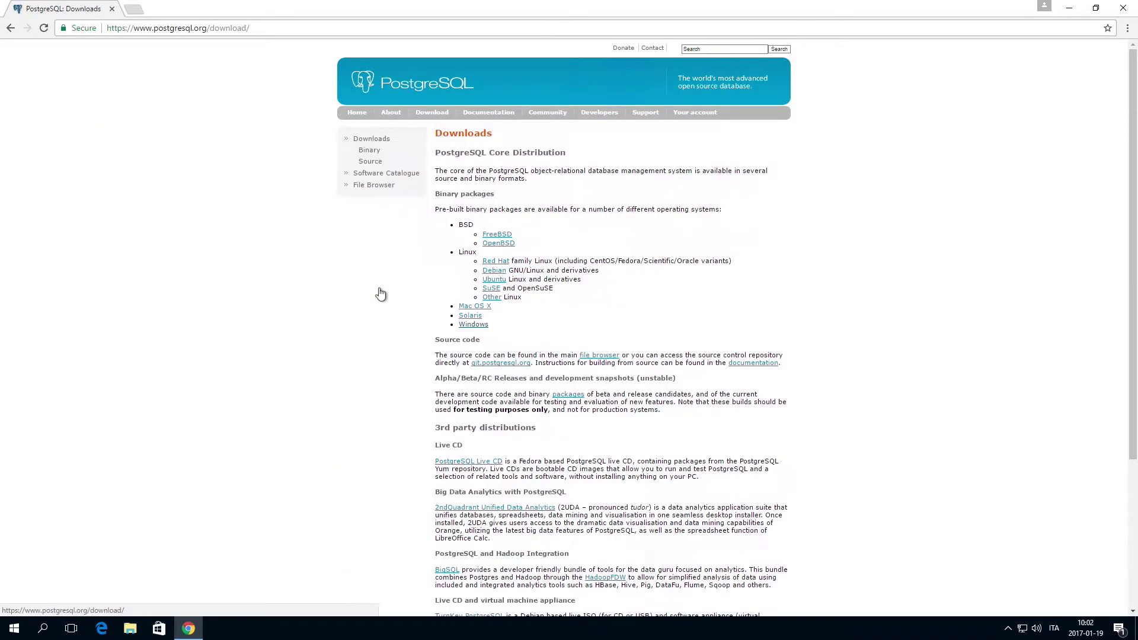
pyautogui.click(472, 325)
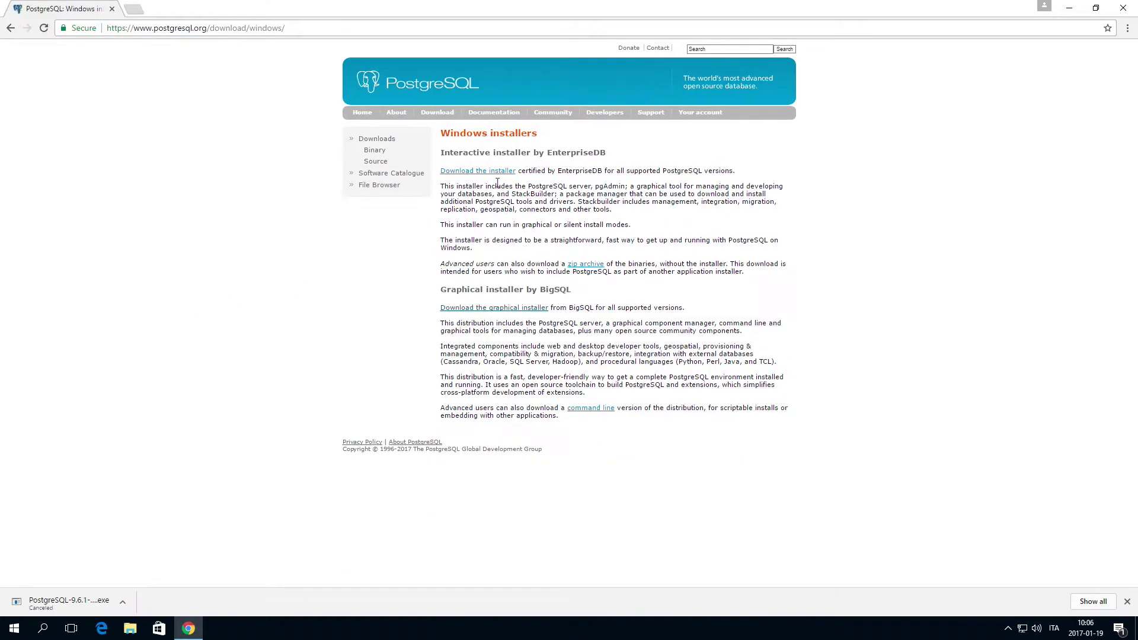
pyautogui.click(489, 173)
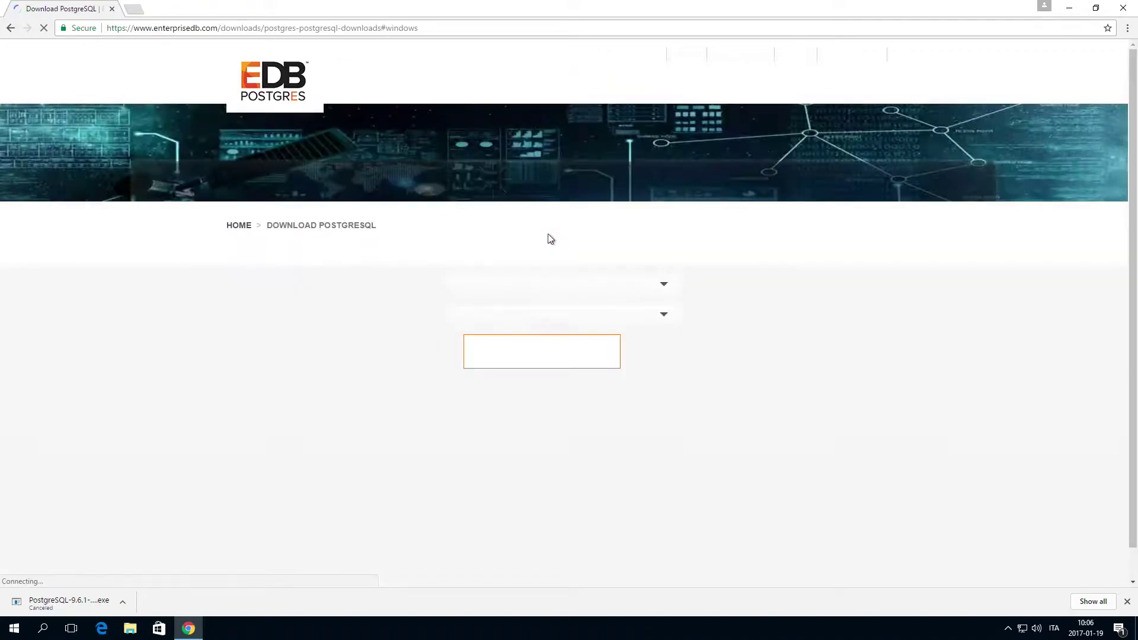
# Choose PostgreSQL 9.3.15 for Windows x86-64 and start the download
pyautogui.click(536, 287)
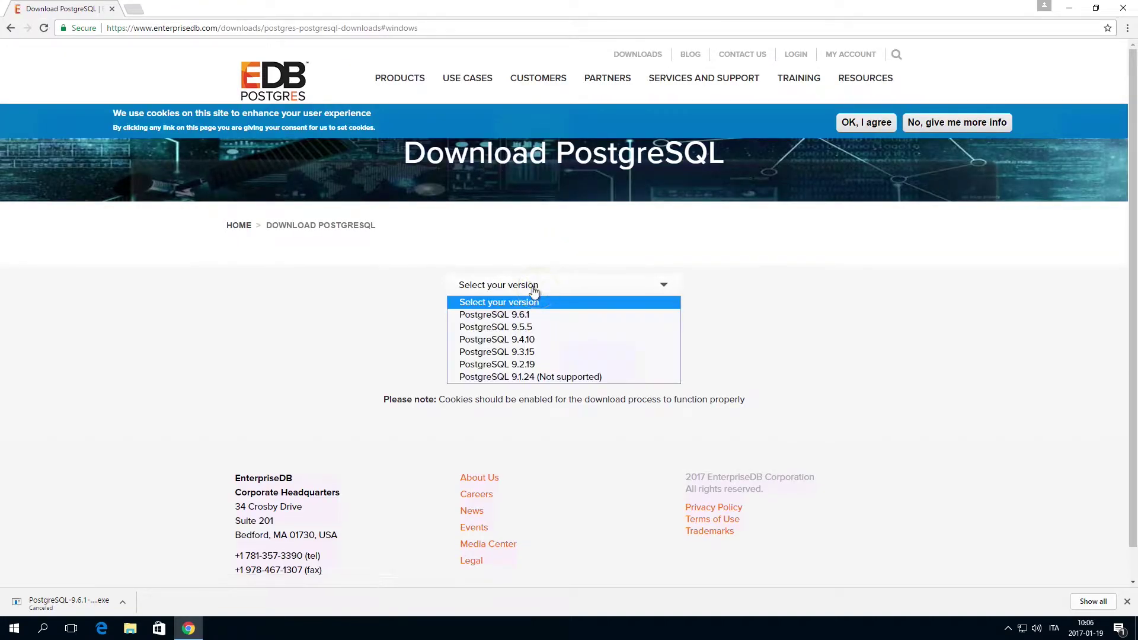
pyautogui.click(522, 352)
pyautogui.click(559, 315)
pyautogui.click(522, 341)
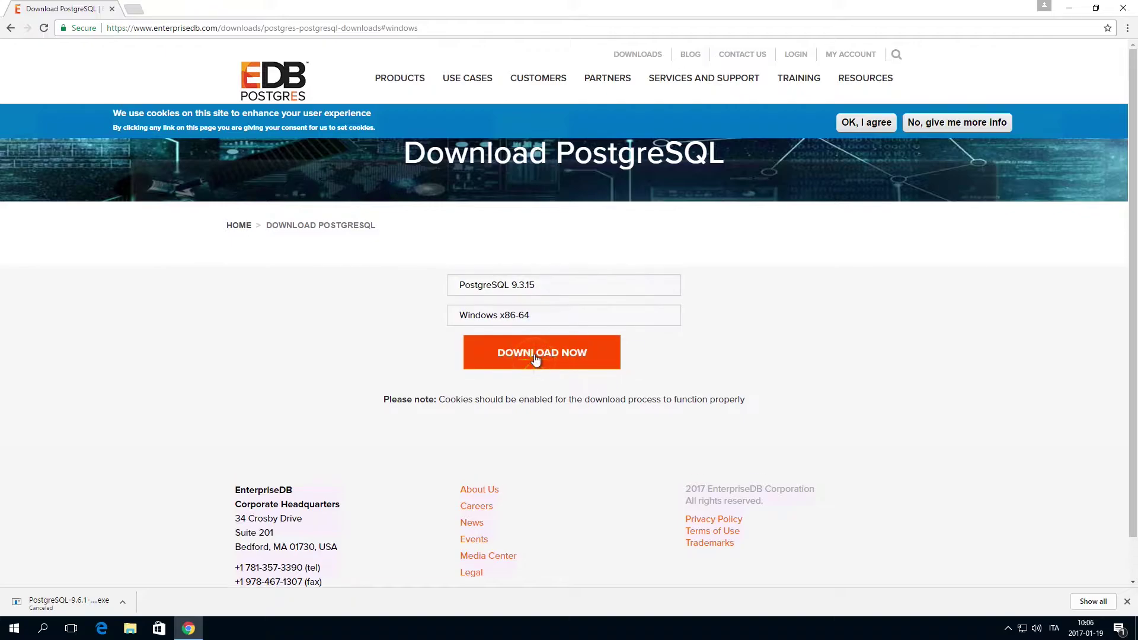
pyautogui.click(539, 353)
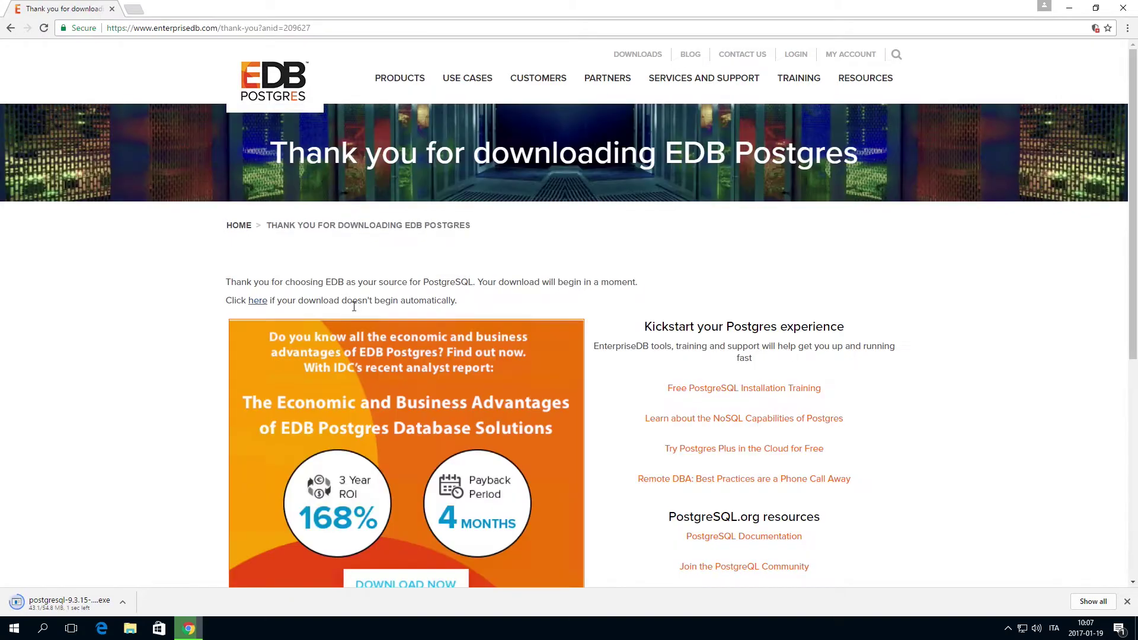
# Run the PostgreSQL installer as administrator, keeping the default installation and data directories
pyautogui.click(101, 604)
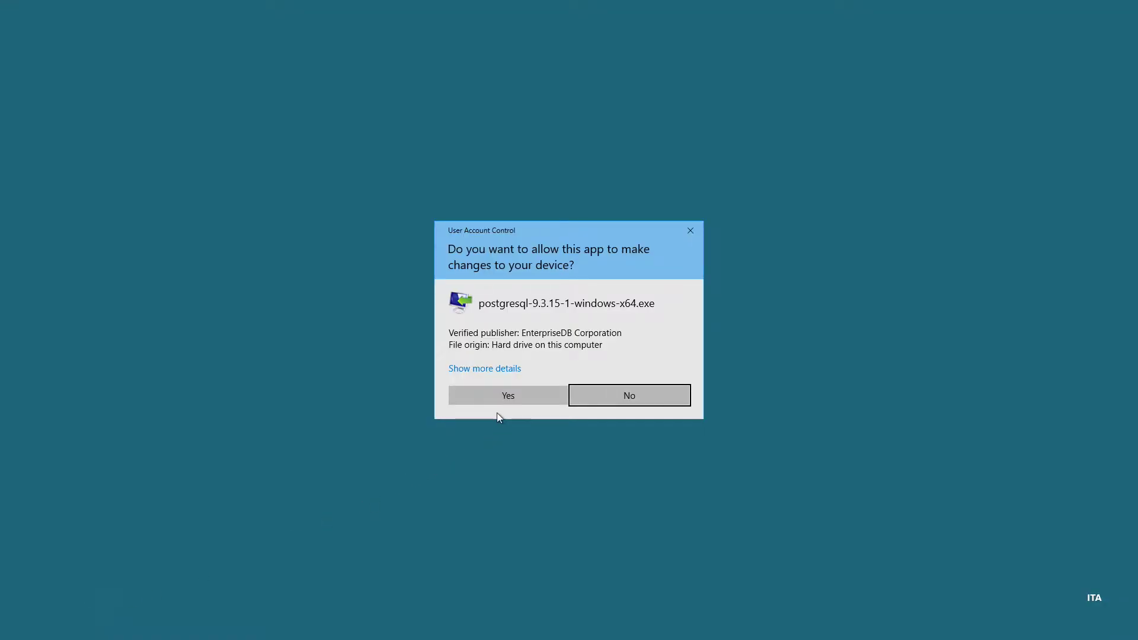
pyautogui.click(504, 396)
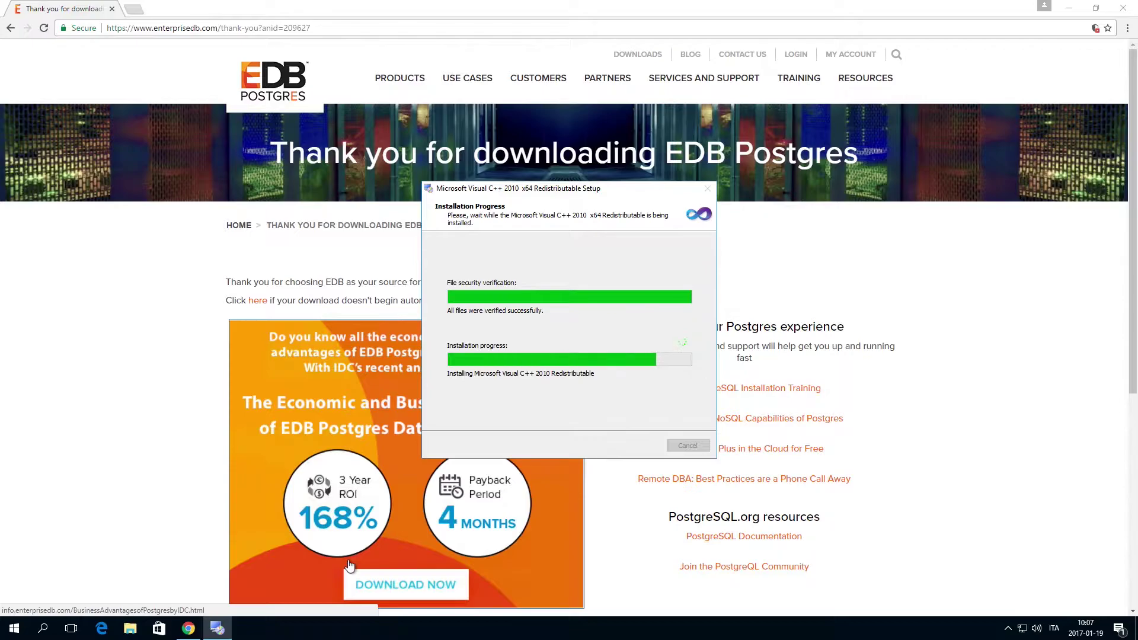
pyautogui.click(666, 435)
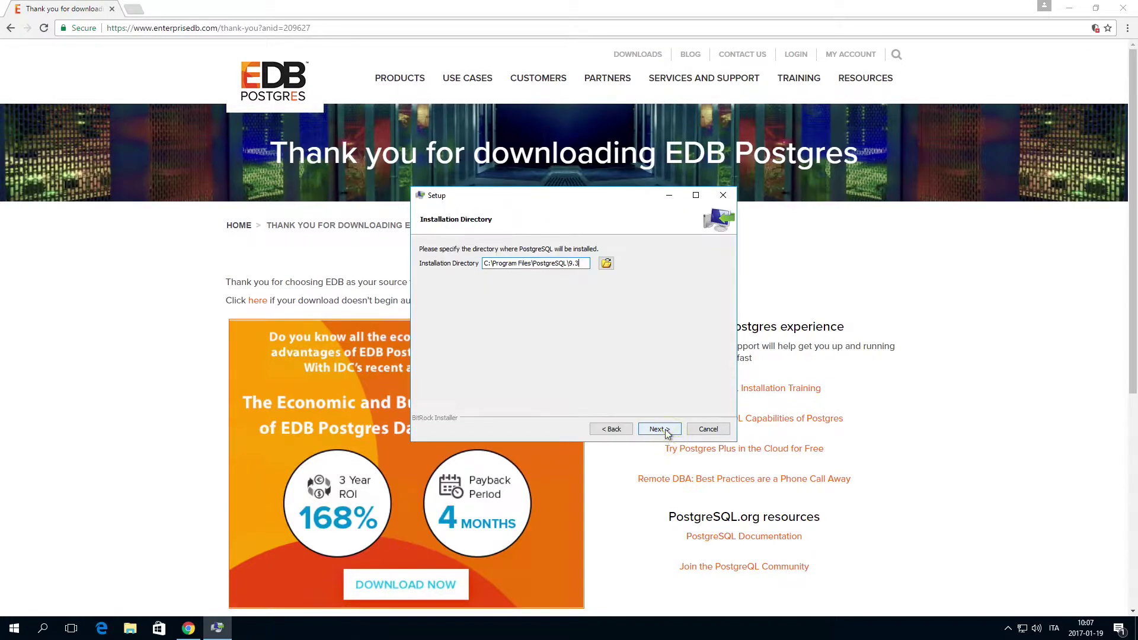
pyautogui.click(667, 434)
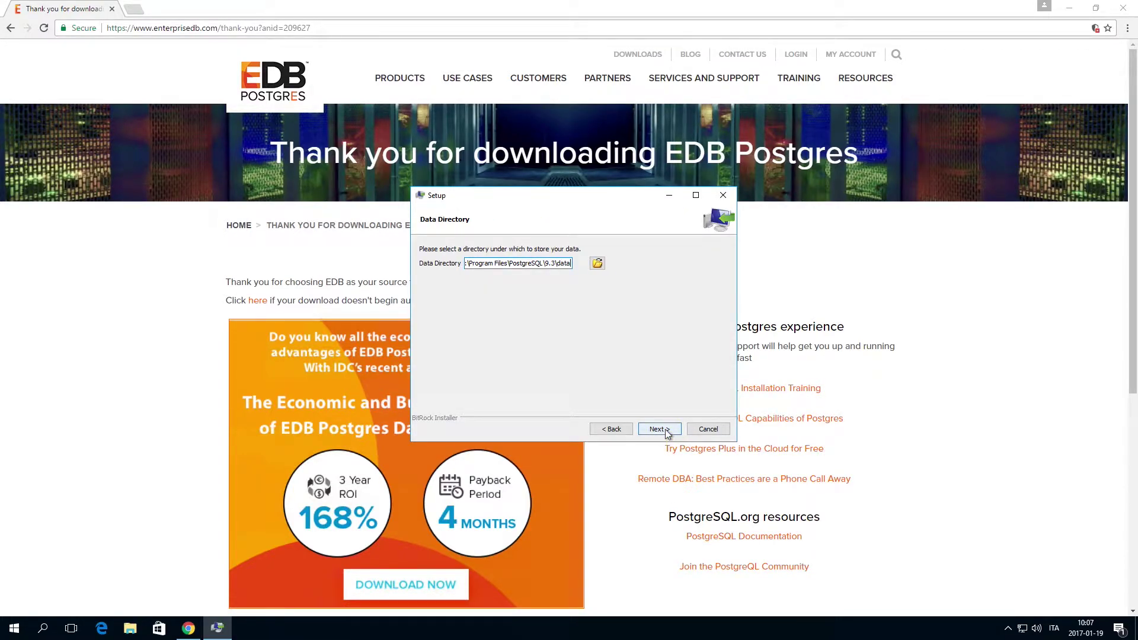
pyautogui.click(667, 434)
# Set the superuser password, accept port 5432 and the default locale, and start installing
pyautogui.write('ad')
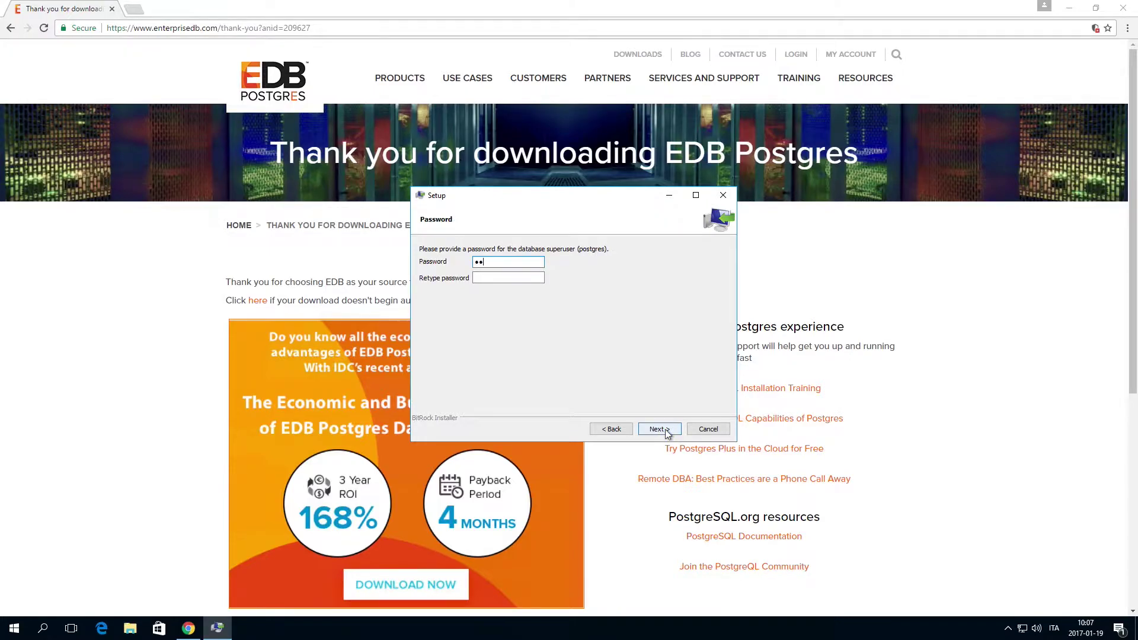
pyautogui.write('min')
pyautogui.press('Tab')
pyautogui.click(667, 434)
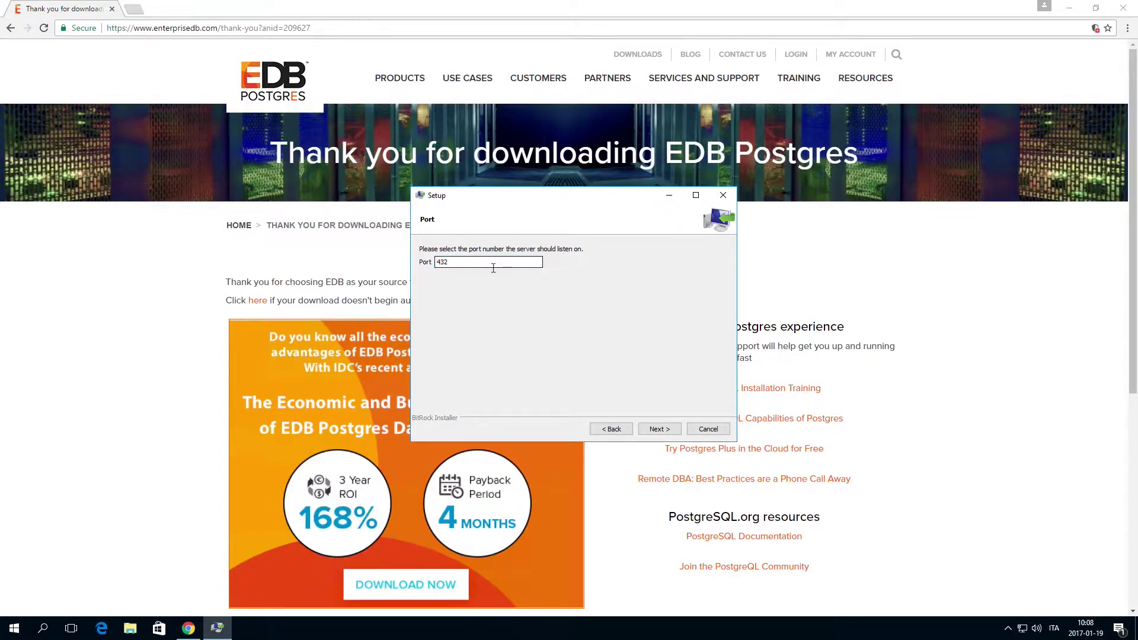
pyautogui.click(666, 433)
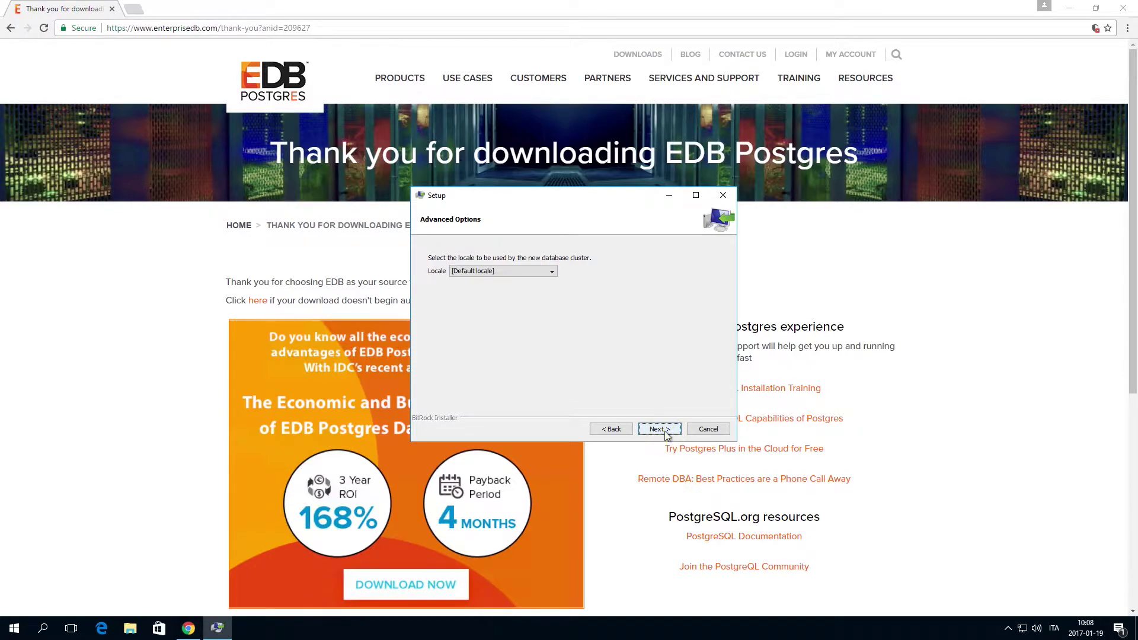
pyautogui.click(666, 433)
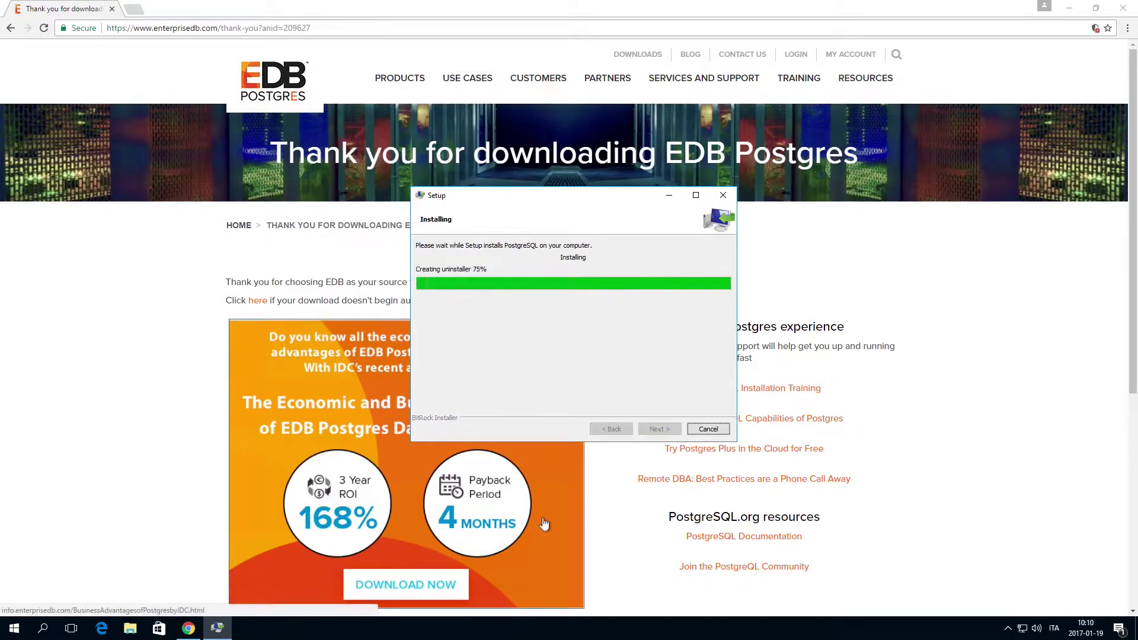
# Finish PostgreSQL setup and launch pgAdmin III maximized
pyautogui.click(658, 429)
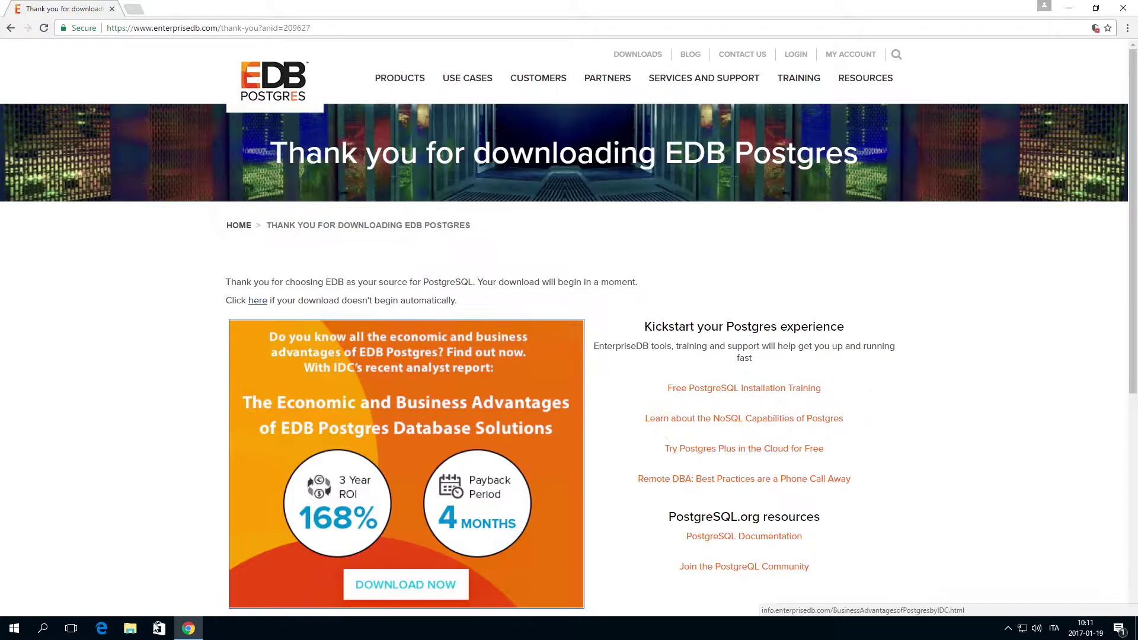
pyautogui.click(15, 632)
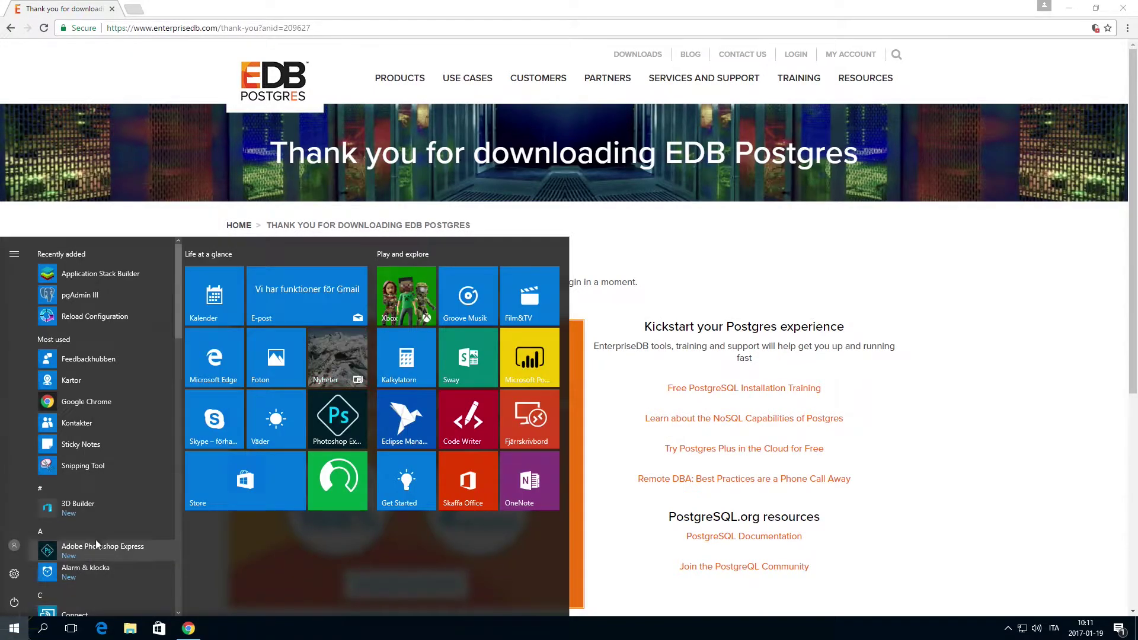
pyautogui.click(106, 297)
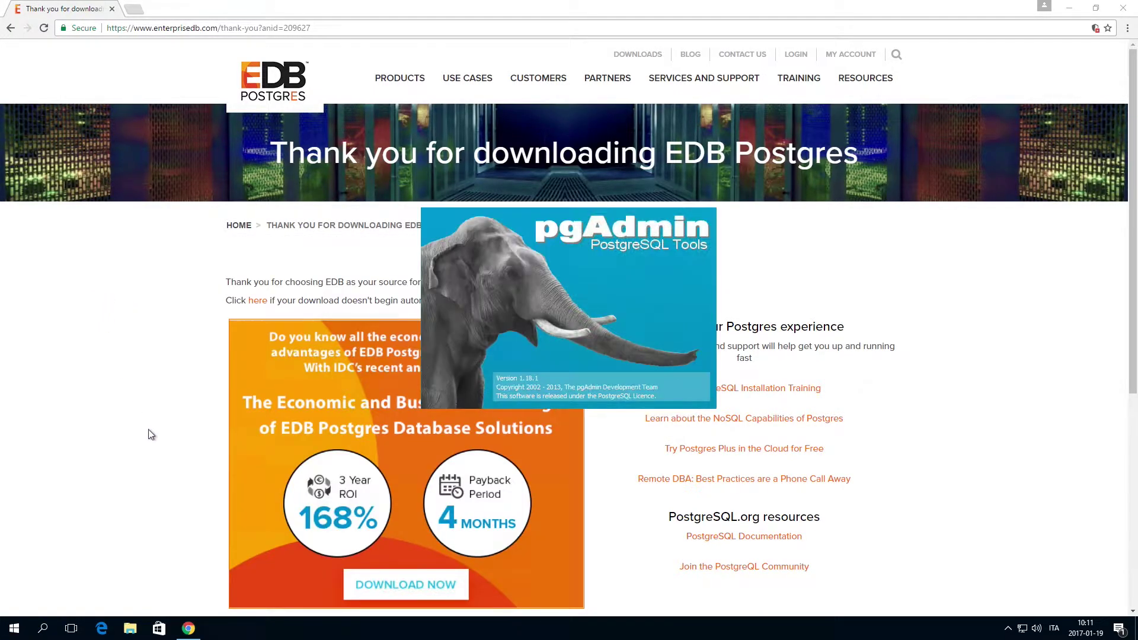
pyautogui.click(431, 37)
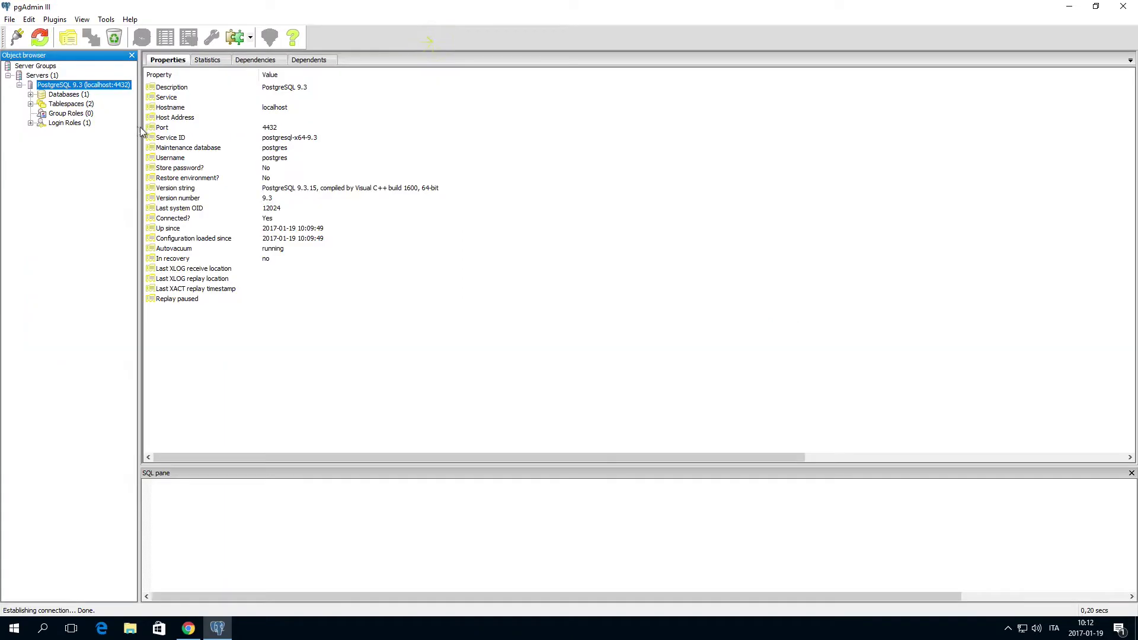
# Create a new login role named QS and give it a password
pyautogui.click(68, 126)
pyautogui.rightClick(70, 124)
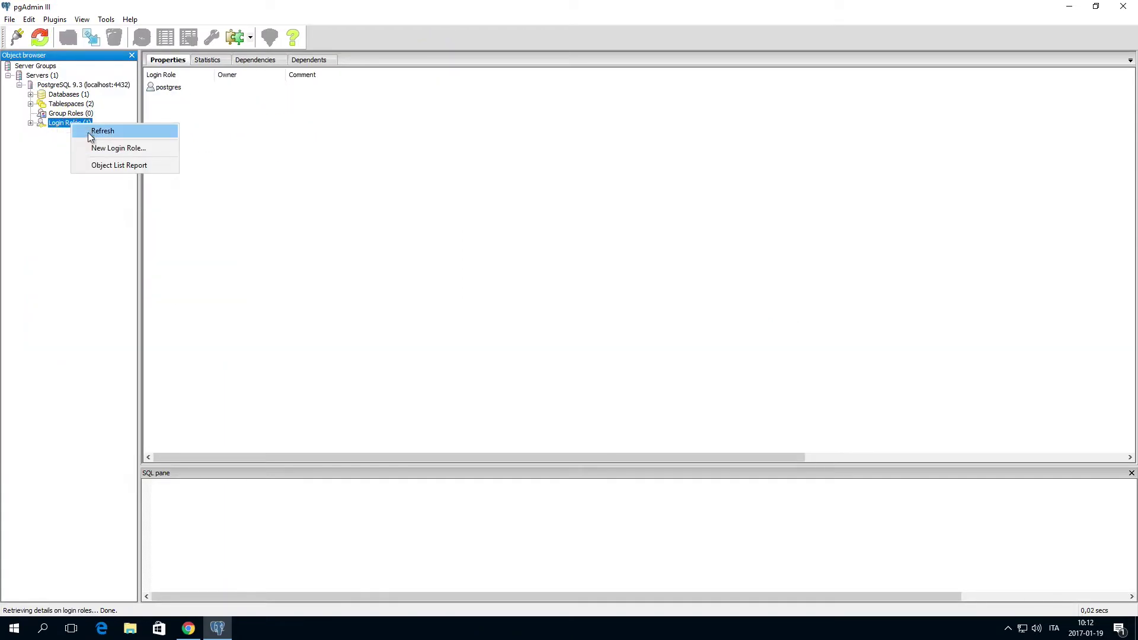
pyautogui.click(96, 148)
pyautogui.write('QS')
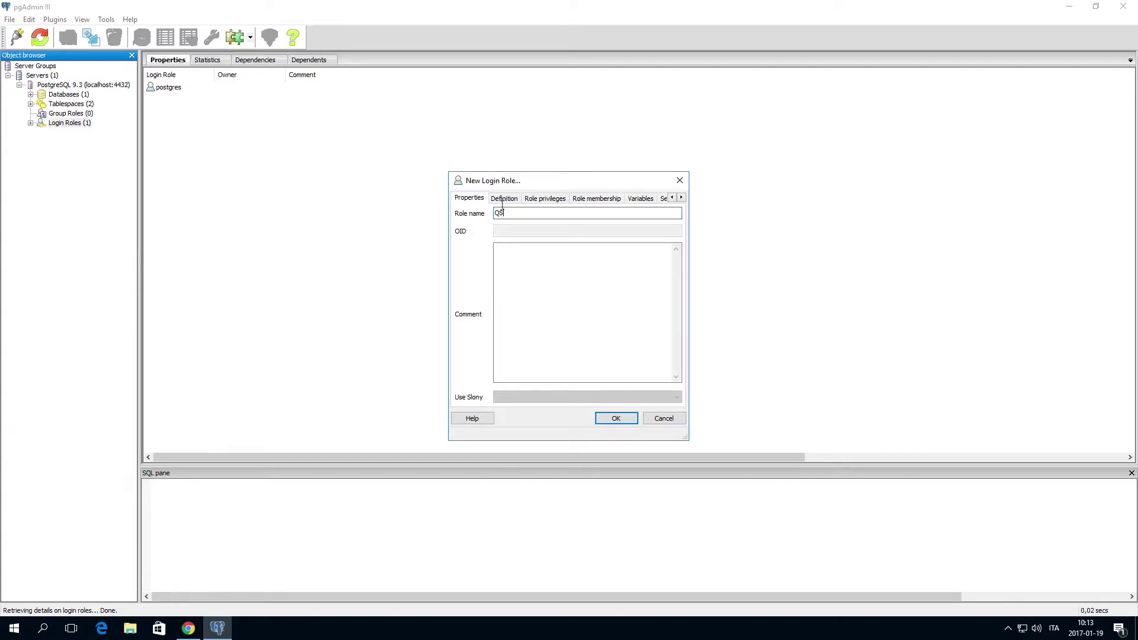
pyautogui.click(504, 198)
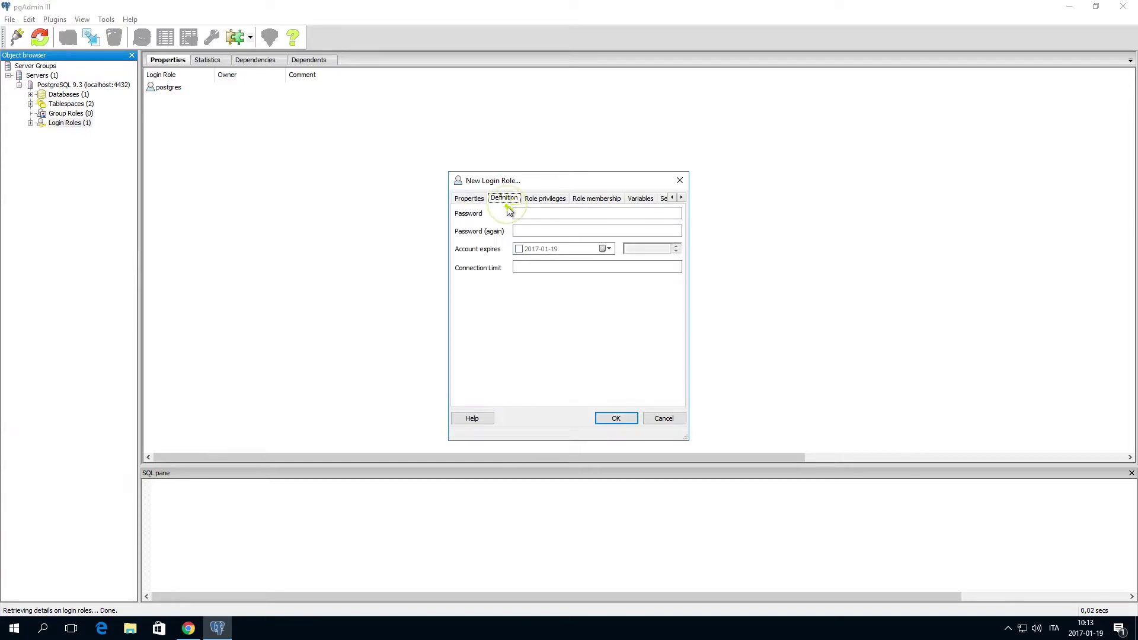
pyautogui.click(525, 214)
pyautogui.write('•••••')
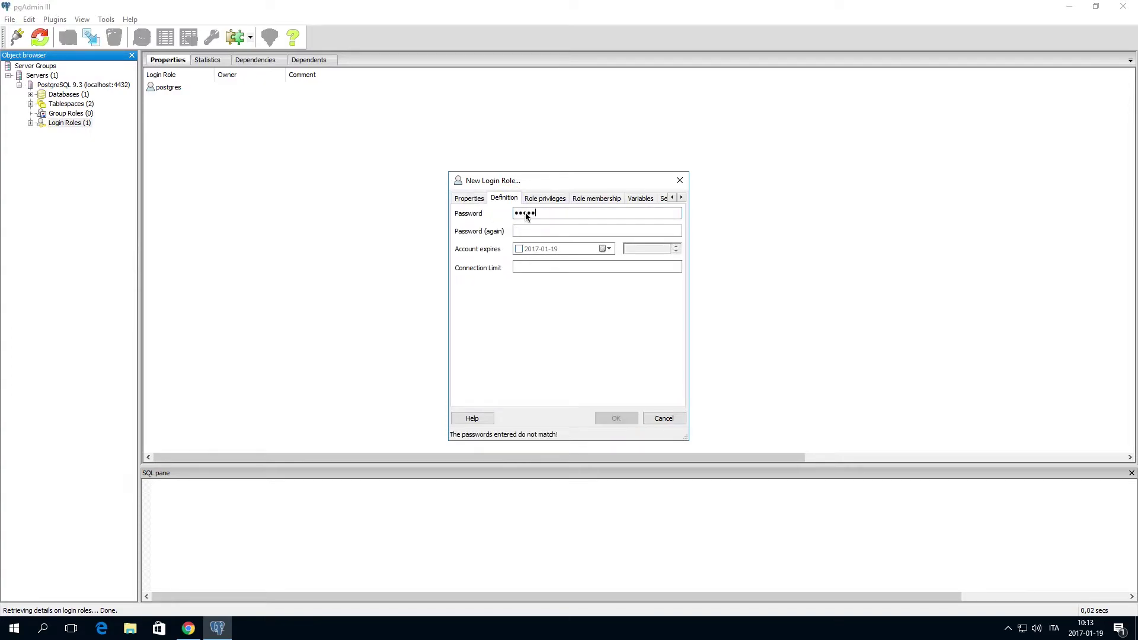
pyautogui.press('Tab')
pyautogui.write('•••••')
# Grant QS superuser, create-database, create-role and replication privileges, and save the role
pyautogui.click(544, 199)
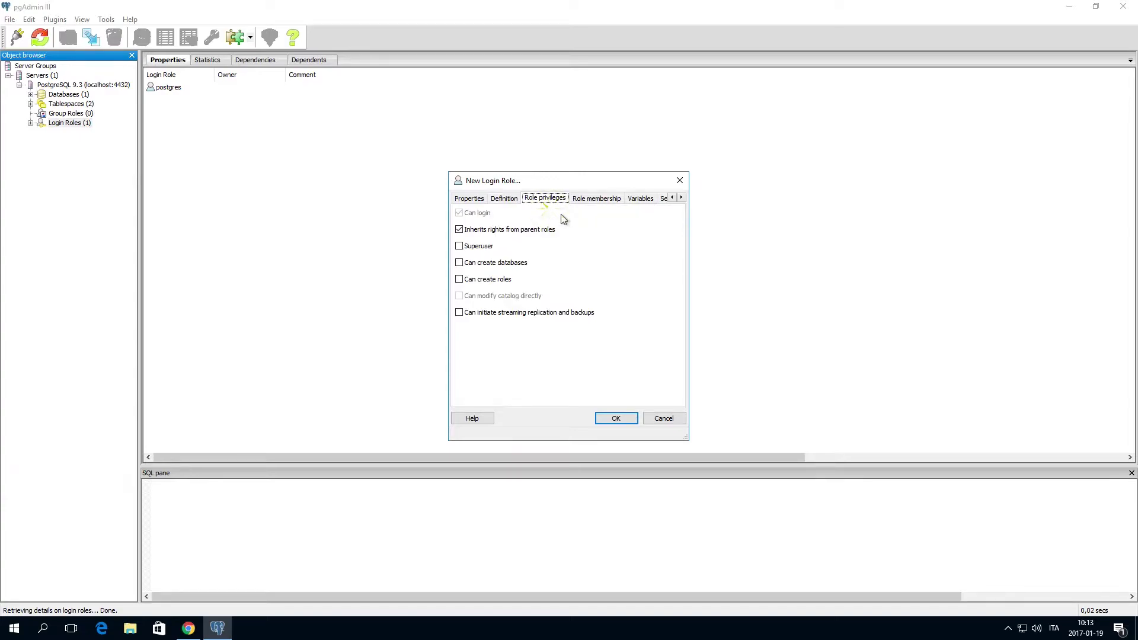
pyautogui.click(459, 246)
pyautogui.click(459, 263)
pyautogui.click(459, 279)
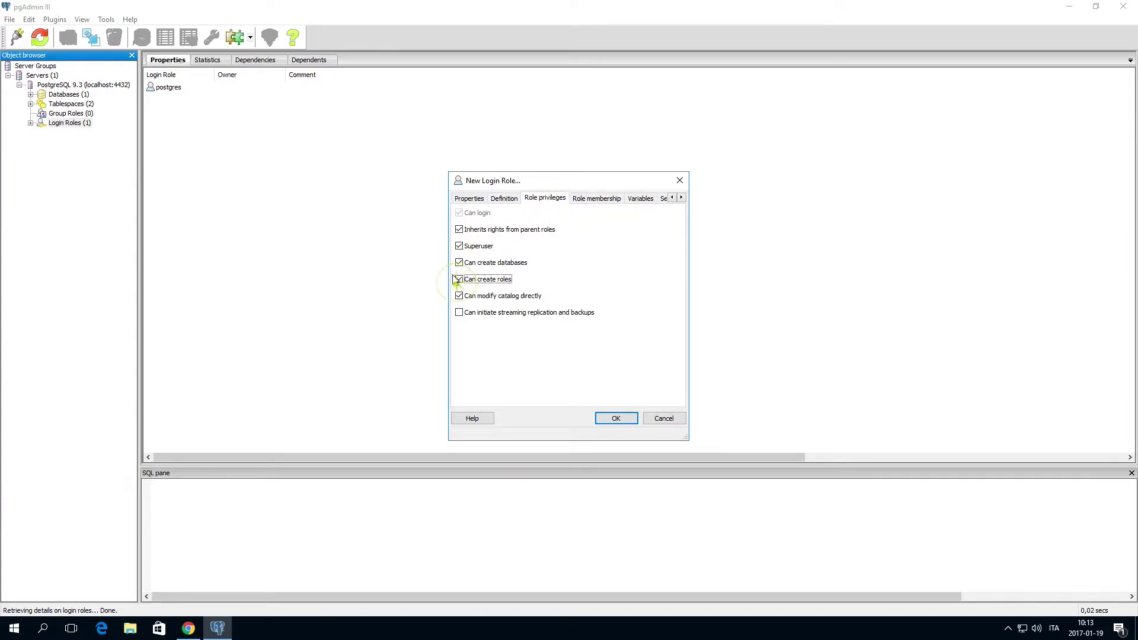
pyautogui.click(460, 313)
pyautogui.click(593, 198)
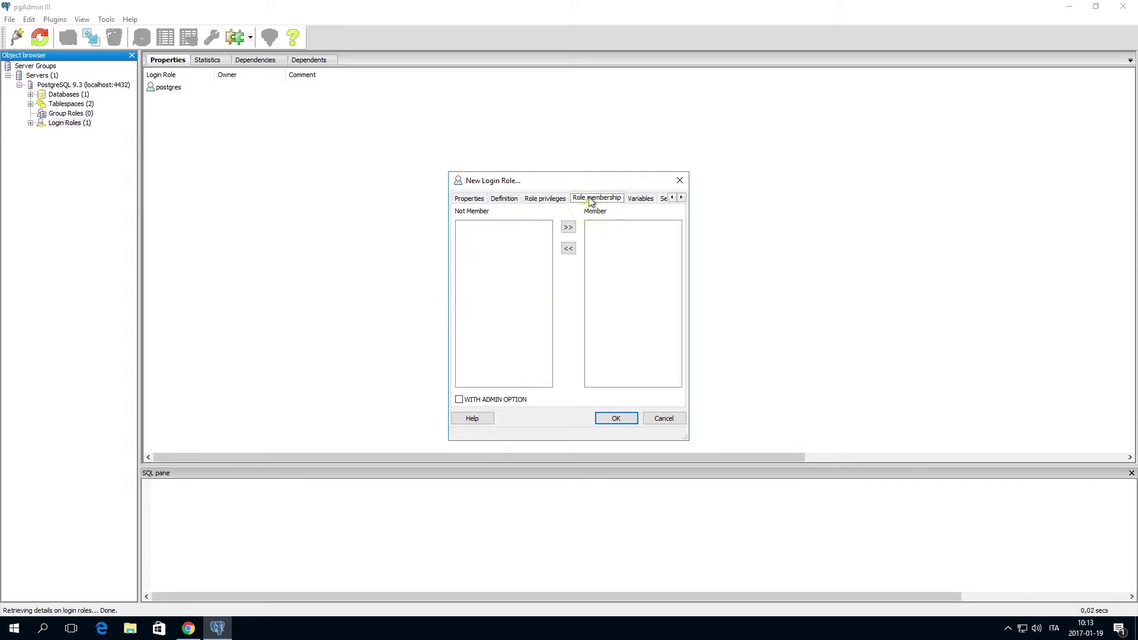
pyautogui.click(614, 418)
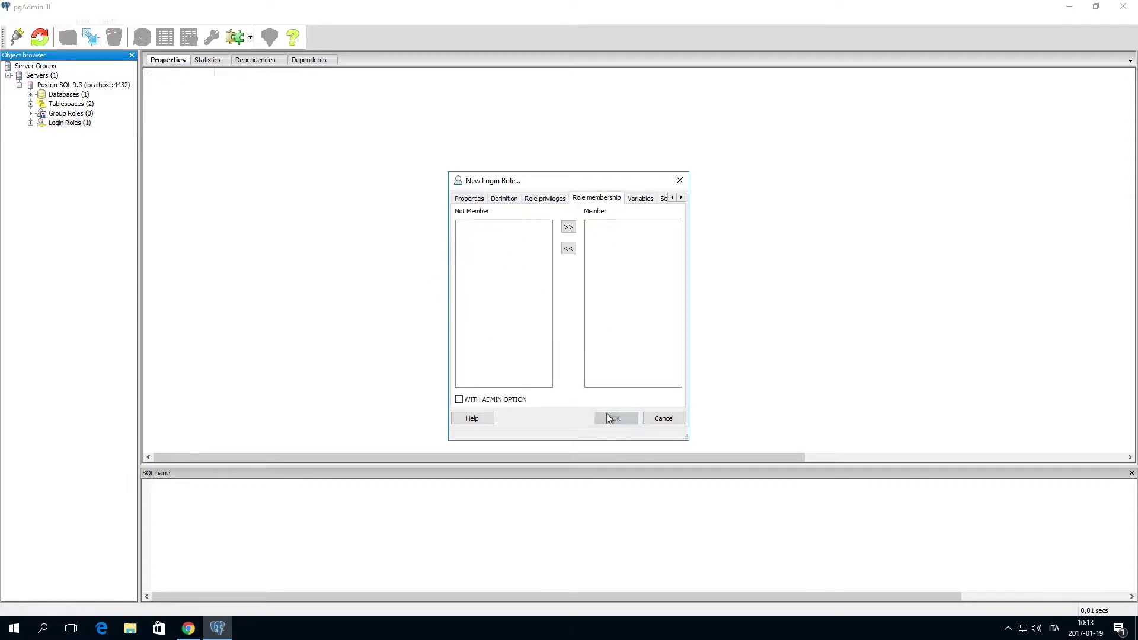
# Add a database named QSR under Databases with the QS role as its owner
pyautogui.rightClick(70, 96)
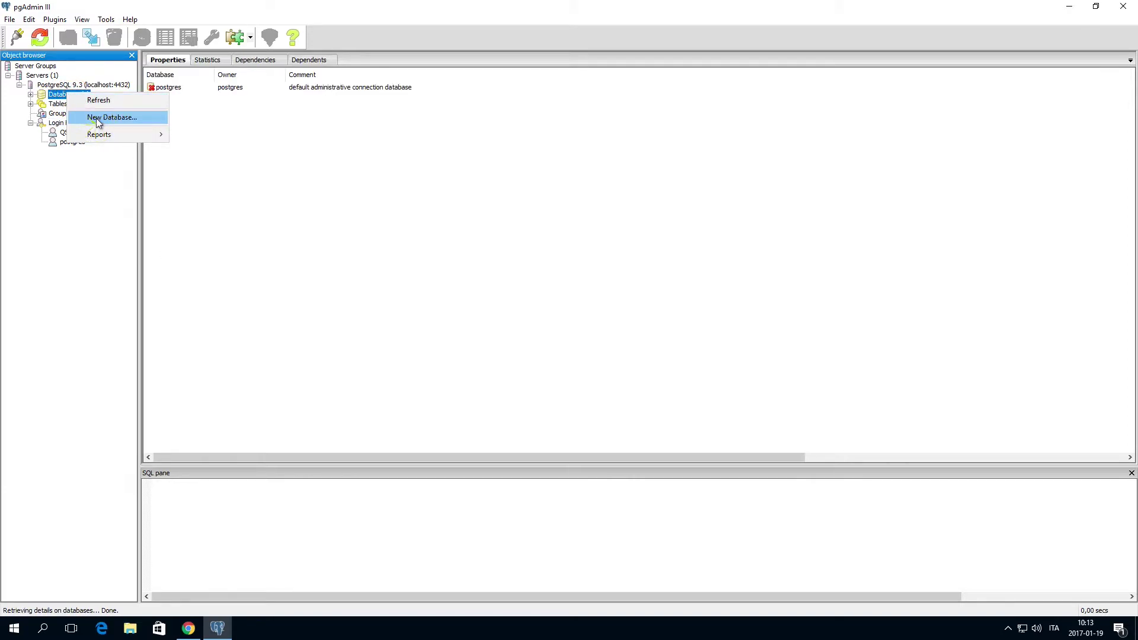
pyautogui.click(96, 118)
pyautogui.write('QSR')
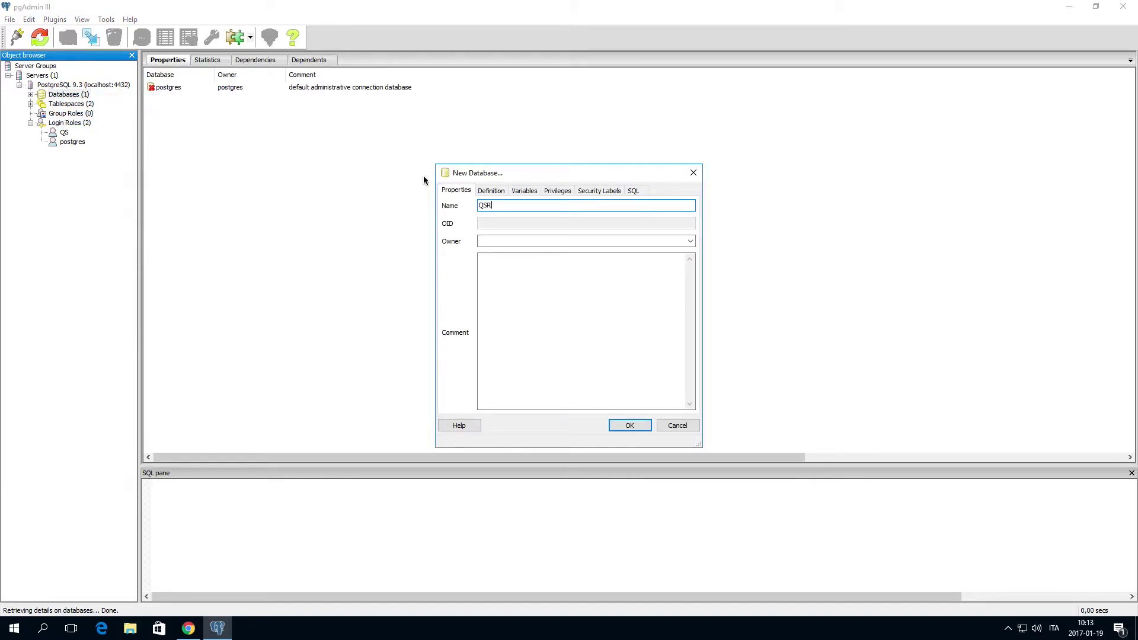
pyautogui.click(504, 241)
pyautogui.click(691, 241)
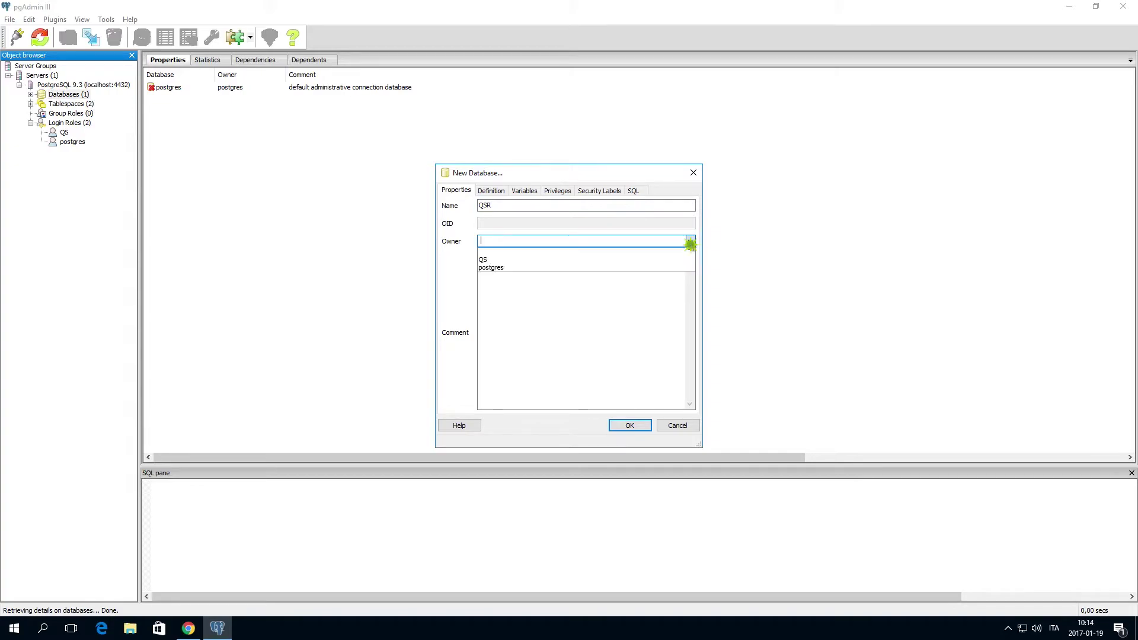
pyautogui.click(609, 258)
pyautogui.click(605, 307)
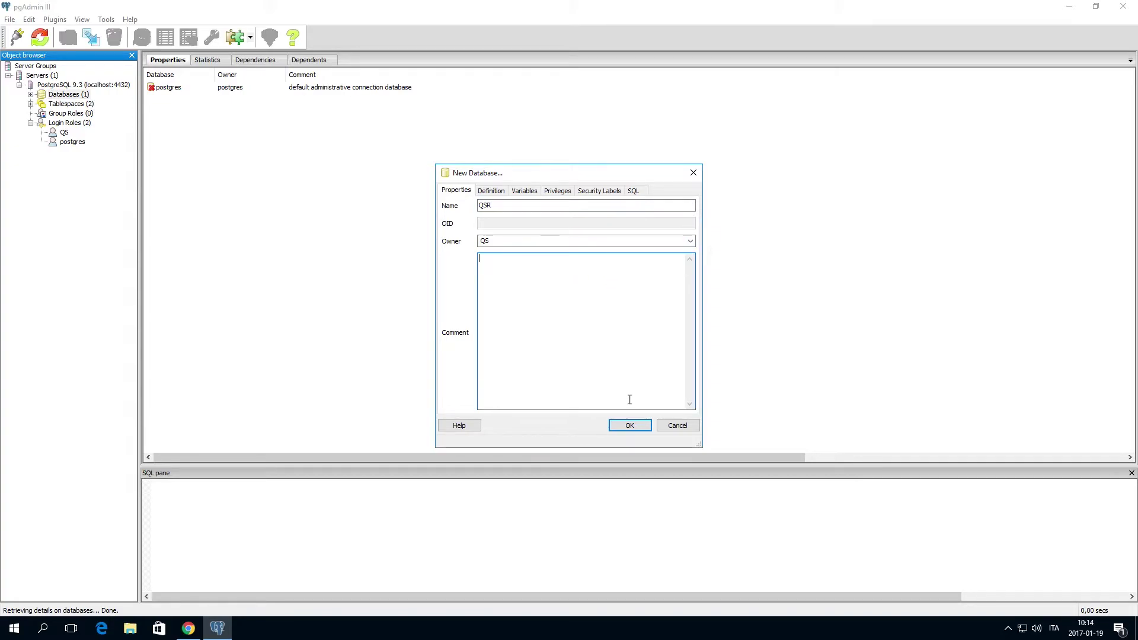
pyautogui.click(628, 423)
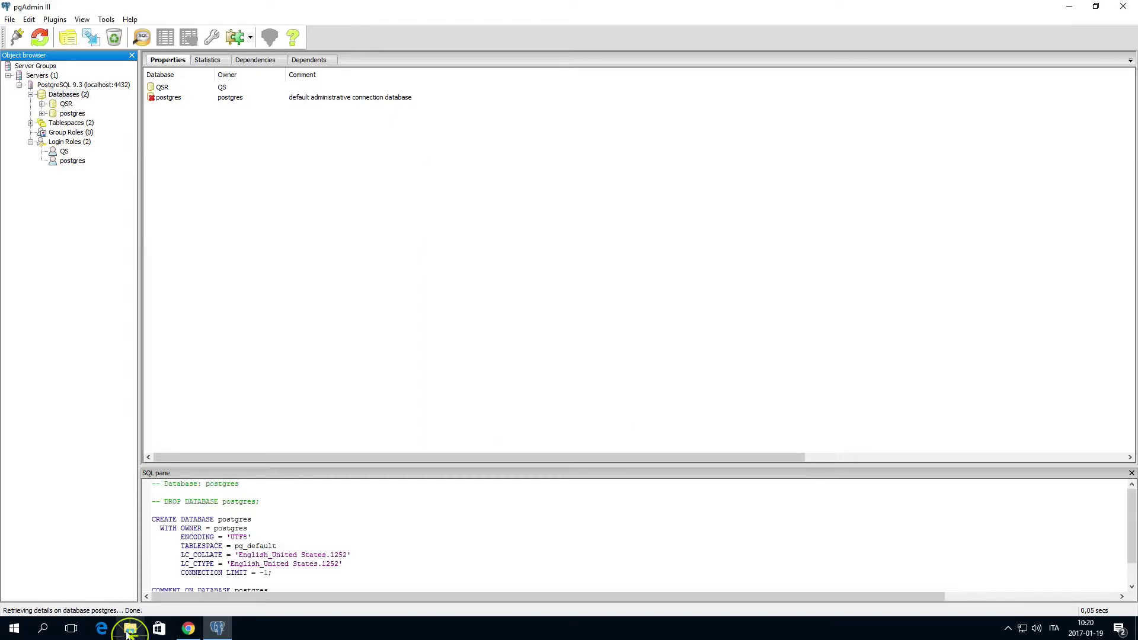
pyautogui.click(129, 630)
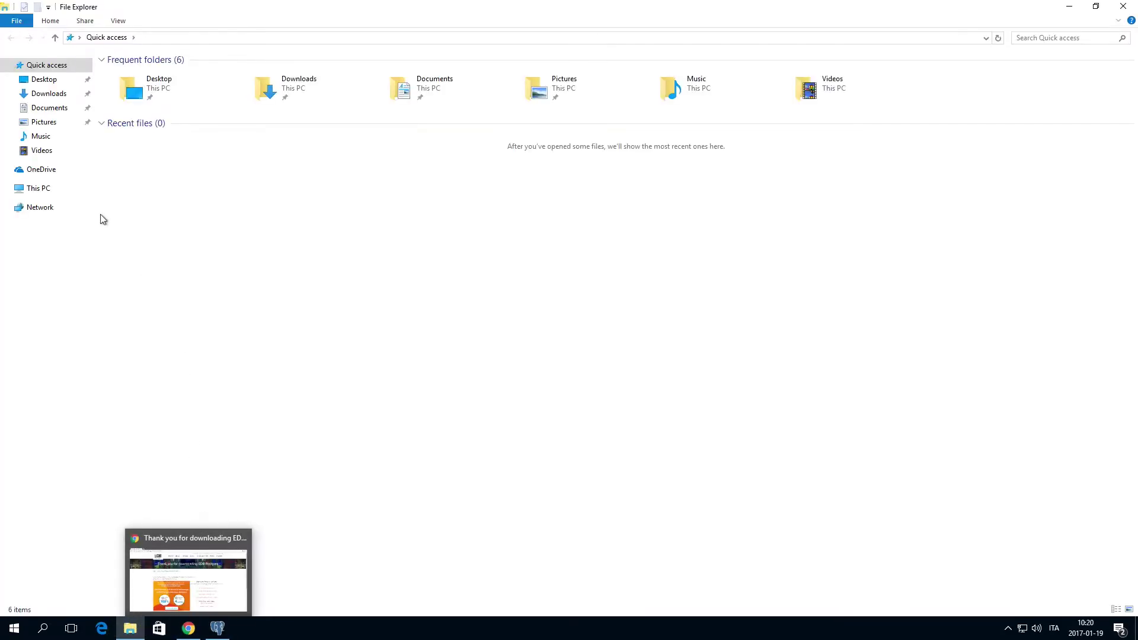
# Copy postgresql.conf from C:\Program Files\PostgreSQL\9.3\data
pyautogui.click(45, 188)
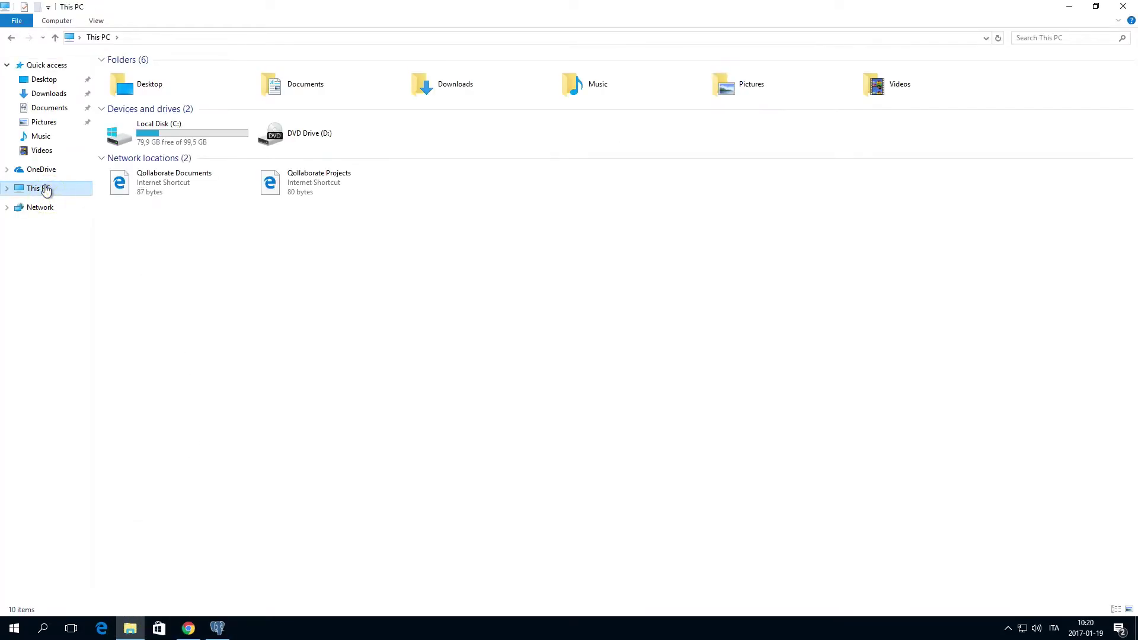
pyautogui.doubleClick(165, 137)
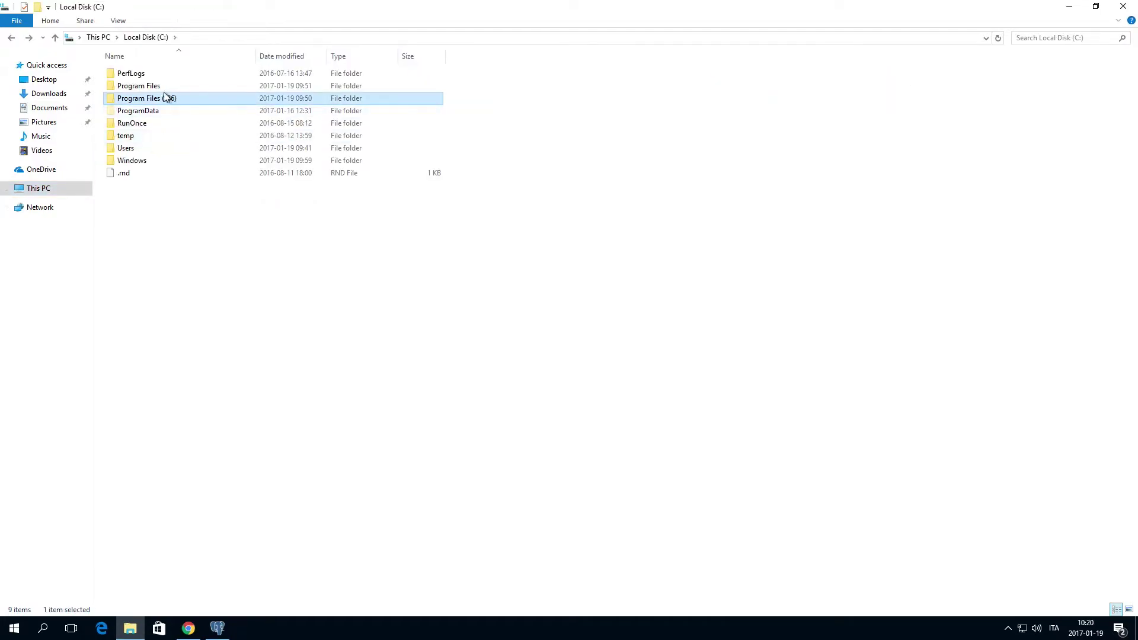
pyautogui.click(148, 87)
pyautogui.doubleClick(148, 87)
pyautogui.doubleClick(142, 137)
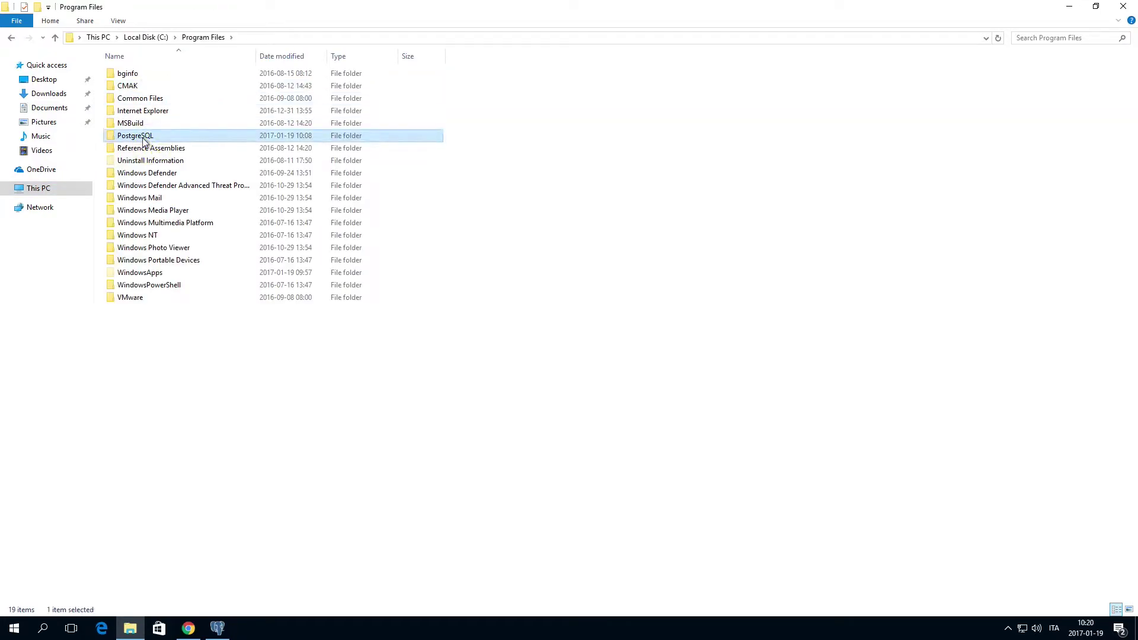
pyautogui.doubleClick(122, 74)
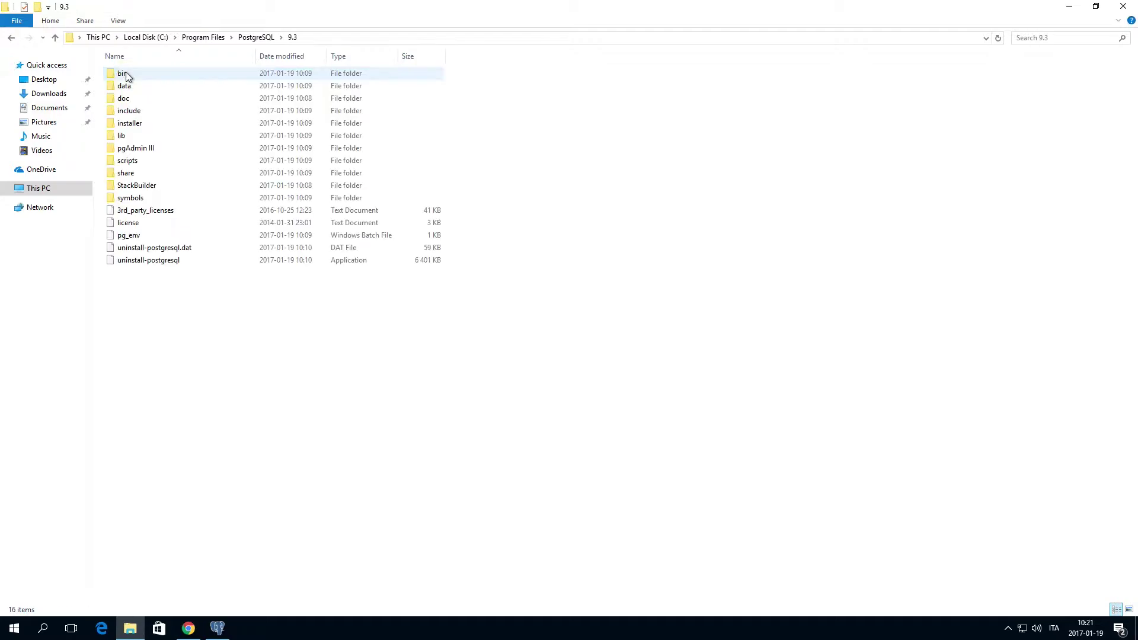
pyautogui.doubleClick(132, 87)
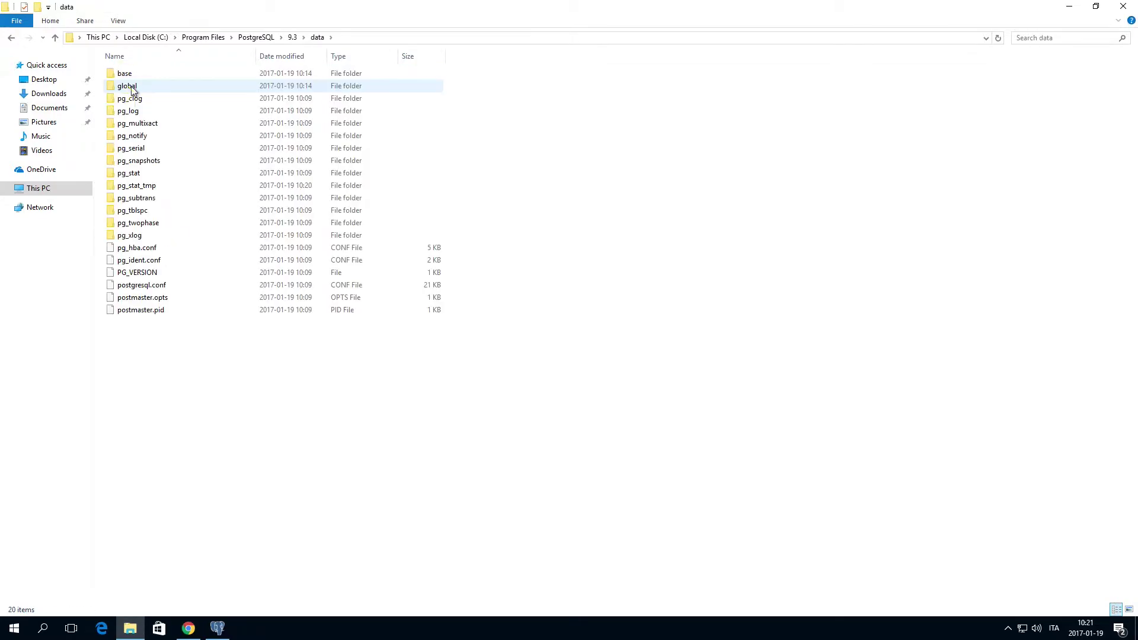
pyautogui.rightClick(148, 286)
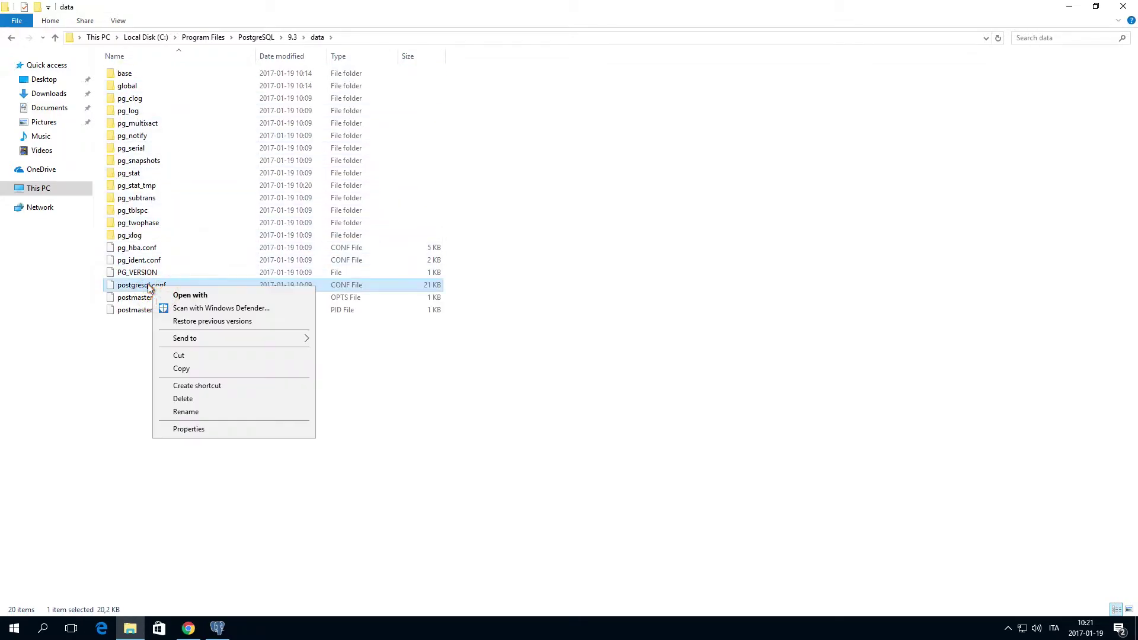
pyautogui.click(189, 370)
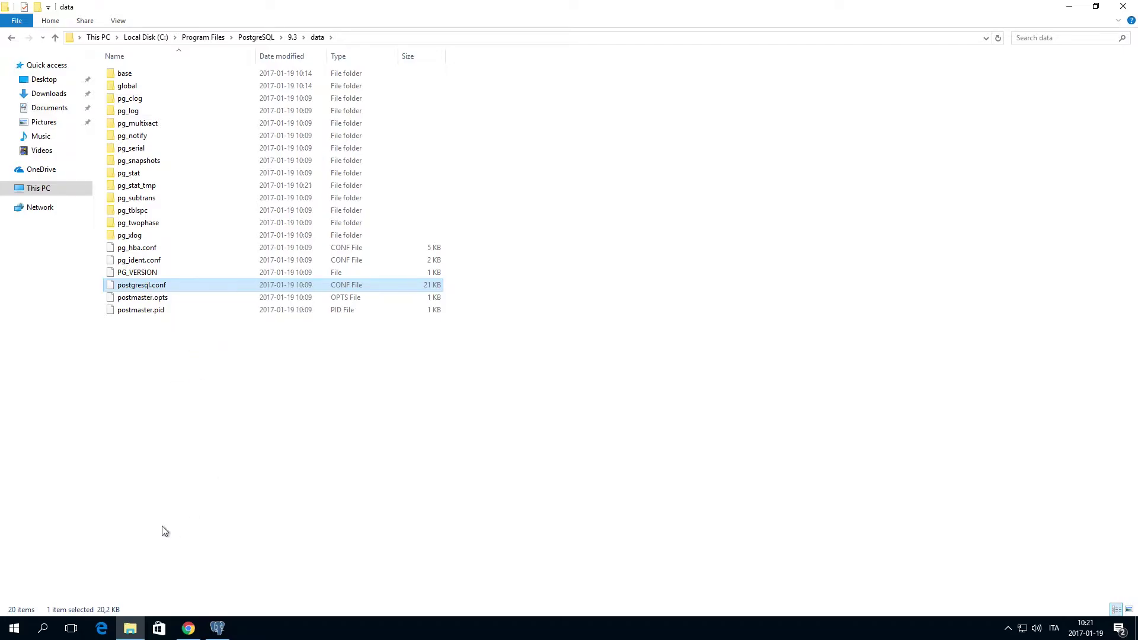
# Paste postgresql.conf into the root of C: from a second Explorer window, granting admin permission
pyautogui.rightClick(131, 628)
pyautogui.click(148, 570)
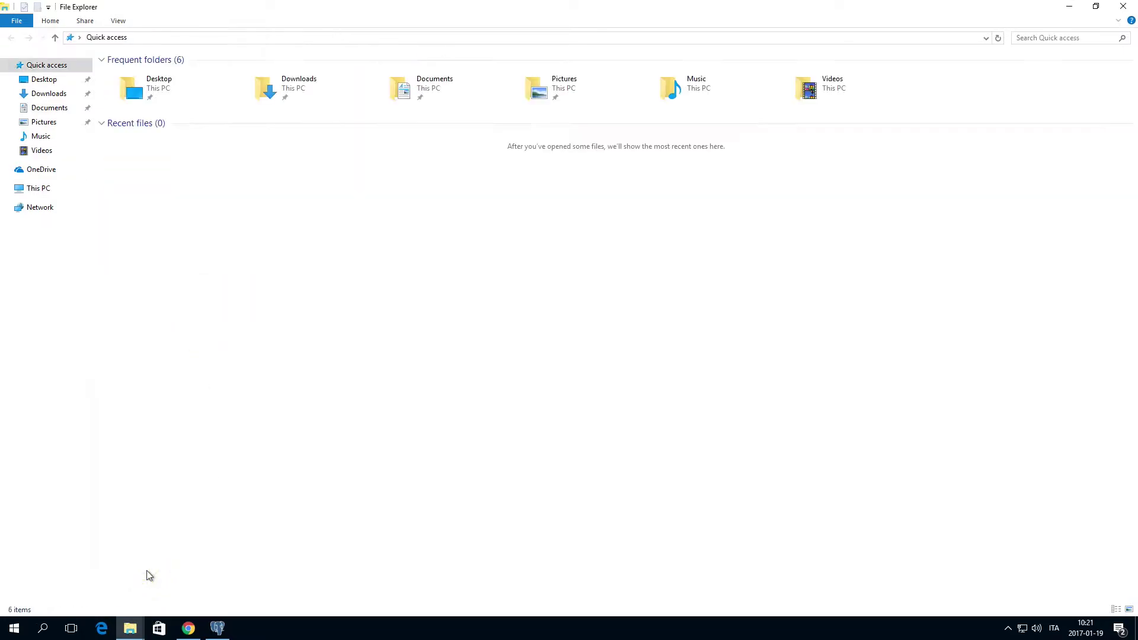
pyautogui.click(1096, 7)
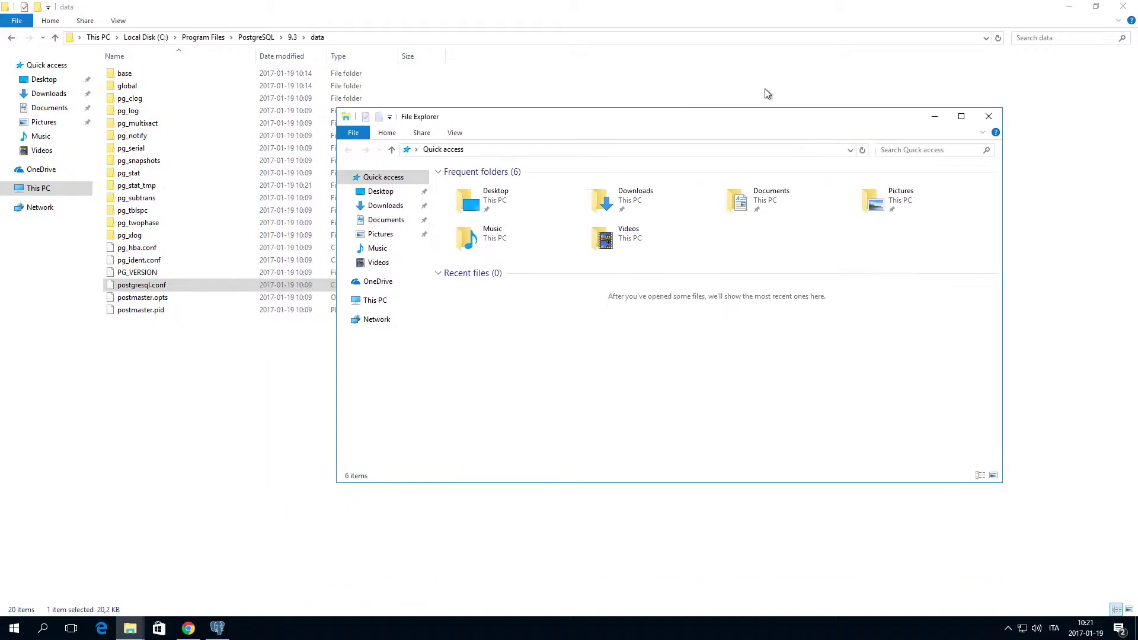
pyautogui.click(431, 255)
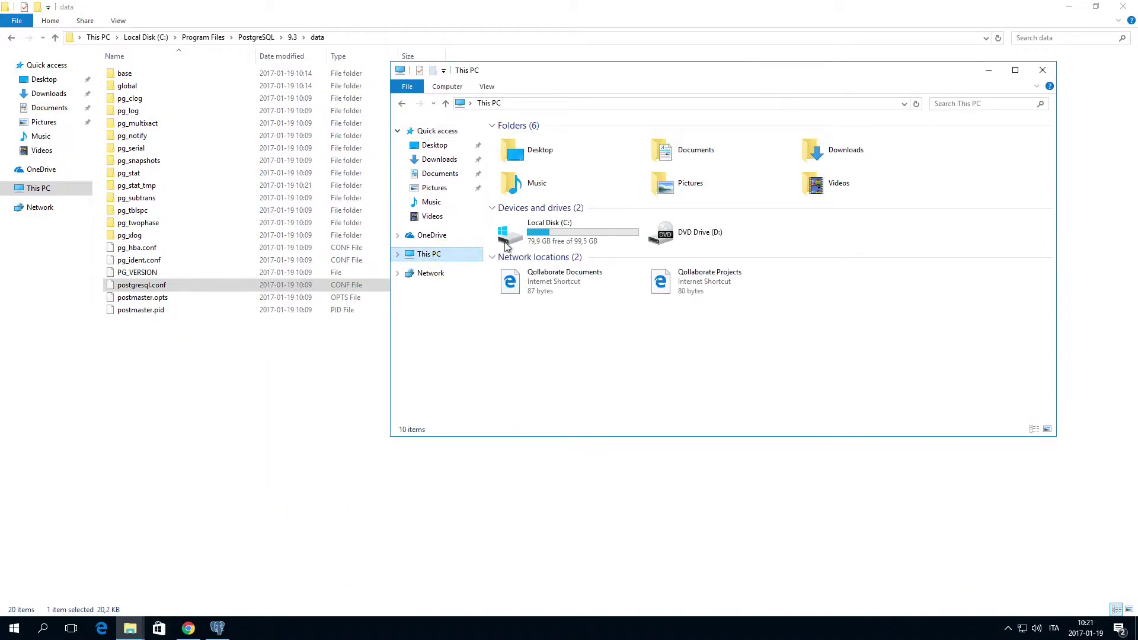
pyautogui.doubleClick(549, 243)
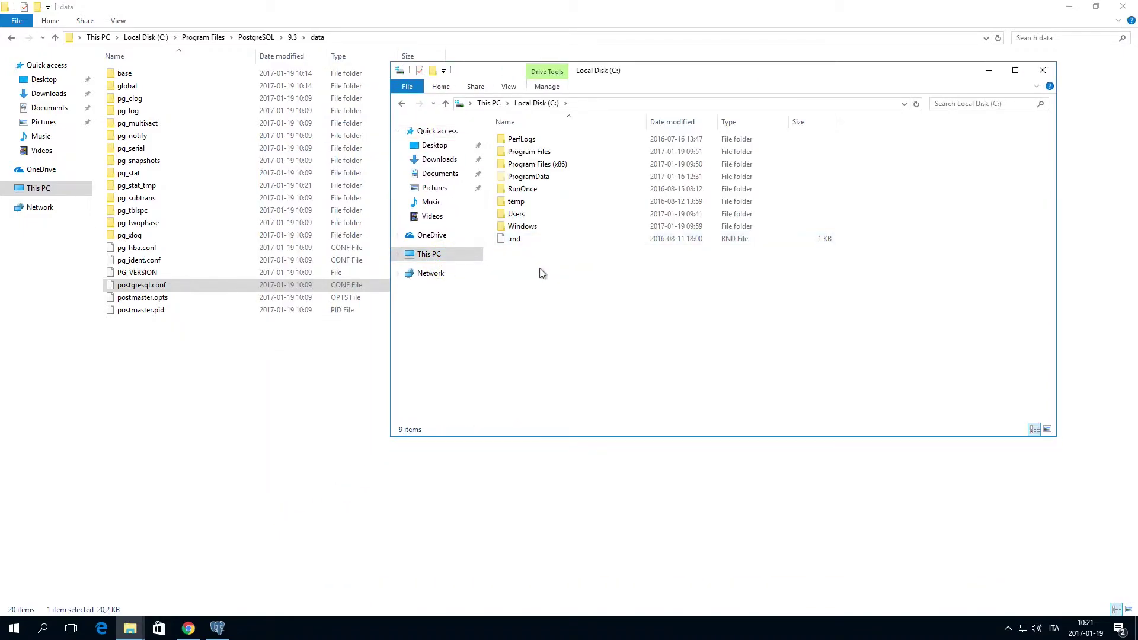
pyautogui.rightClick(541, 273)
pyautogui.click(572, 334)
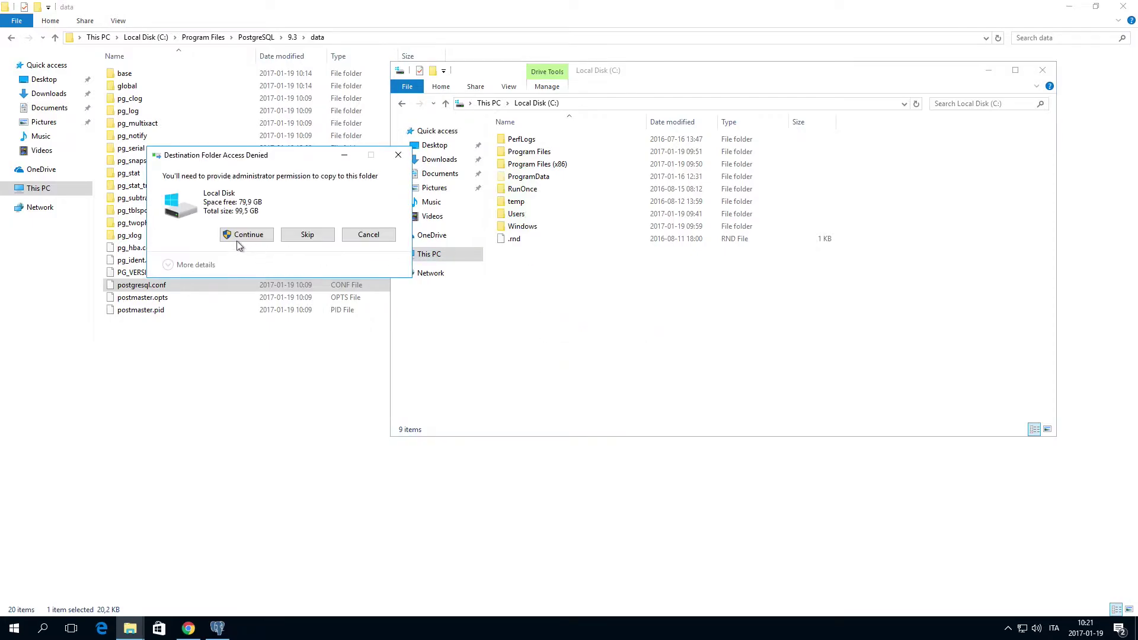
pyautogui.click(238, 237)
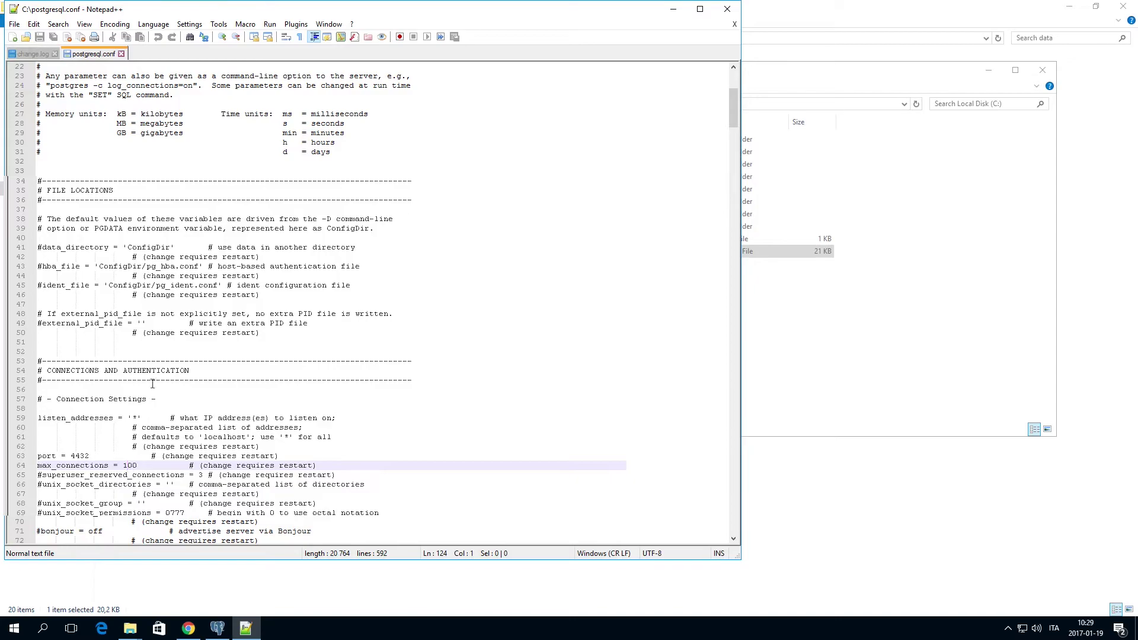
# Check listen_addresses '*', port 4432 and max_connections 100 in postgresql.conf, then close Notepad++
pyautogui.click(152, 383)
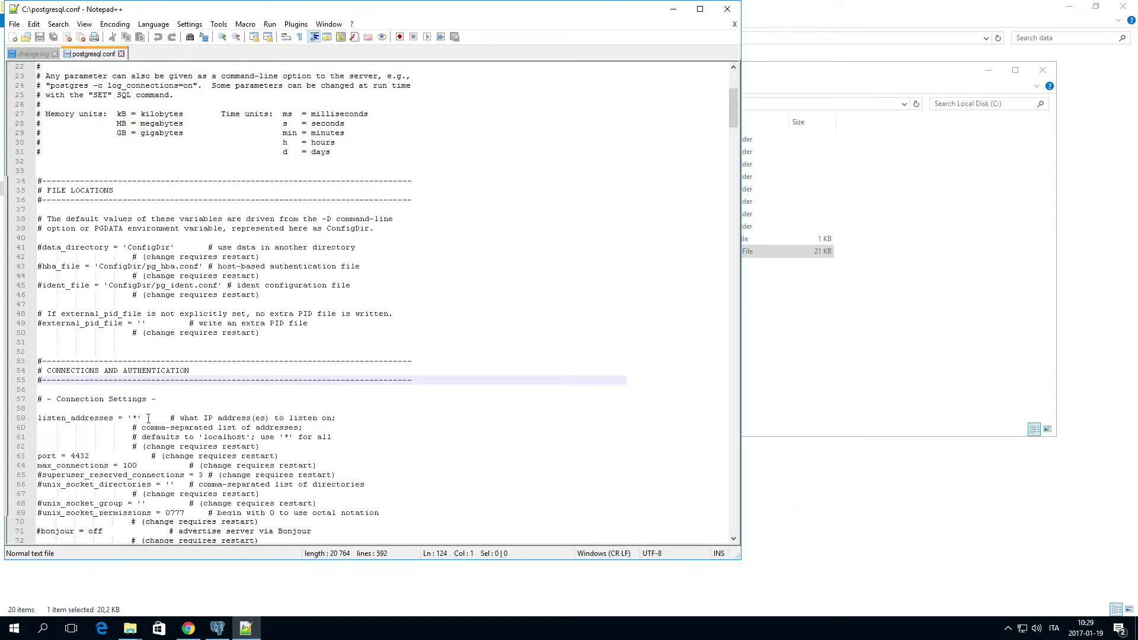
pyautogui.click(149, 418)
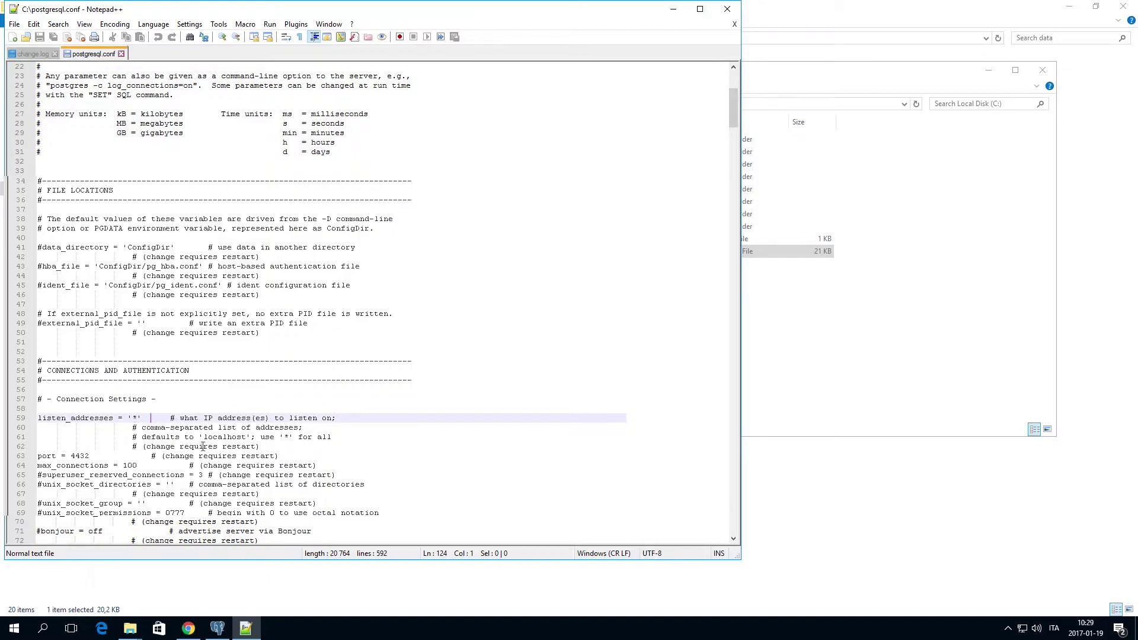
pyautogui.click(129, 466)
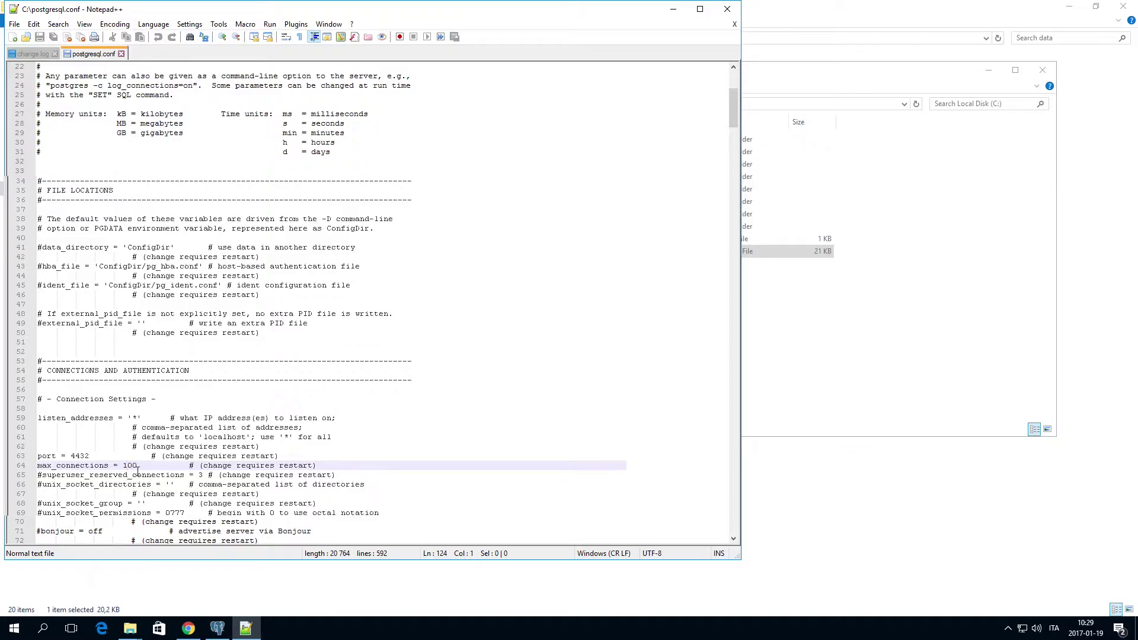
pyautogui.scroll(-20, 220, 475)
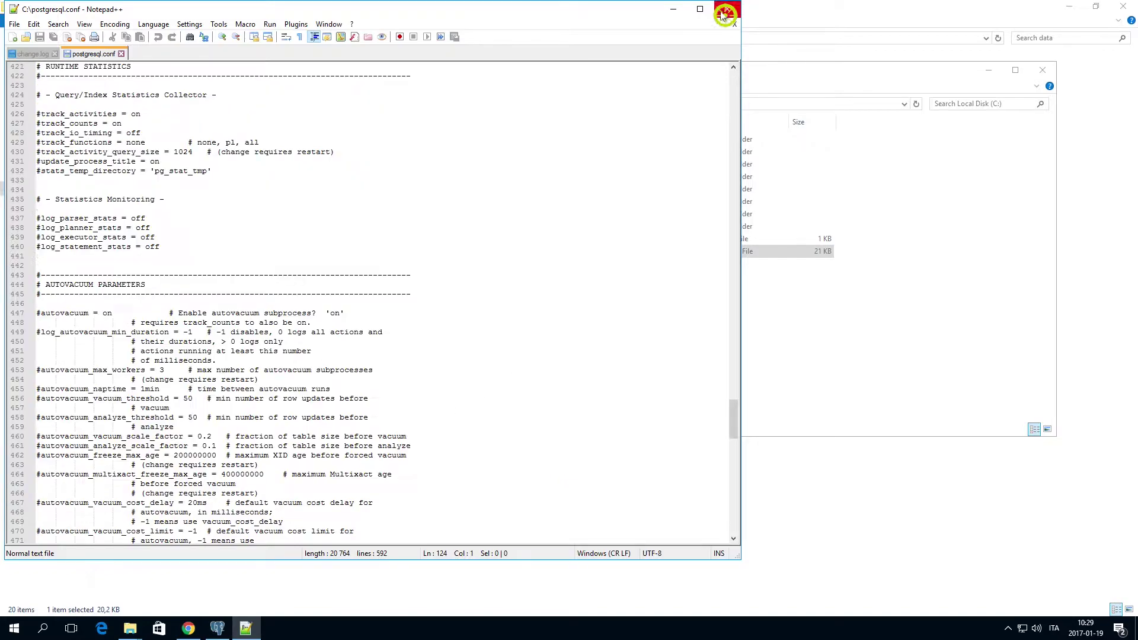
pyautogui.click(728, 9)
# Copy the edited postgresql.conf from C: back into the data folder, overwriting the original
pyautogui.rightClick(527, 255)
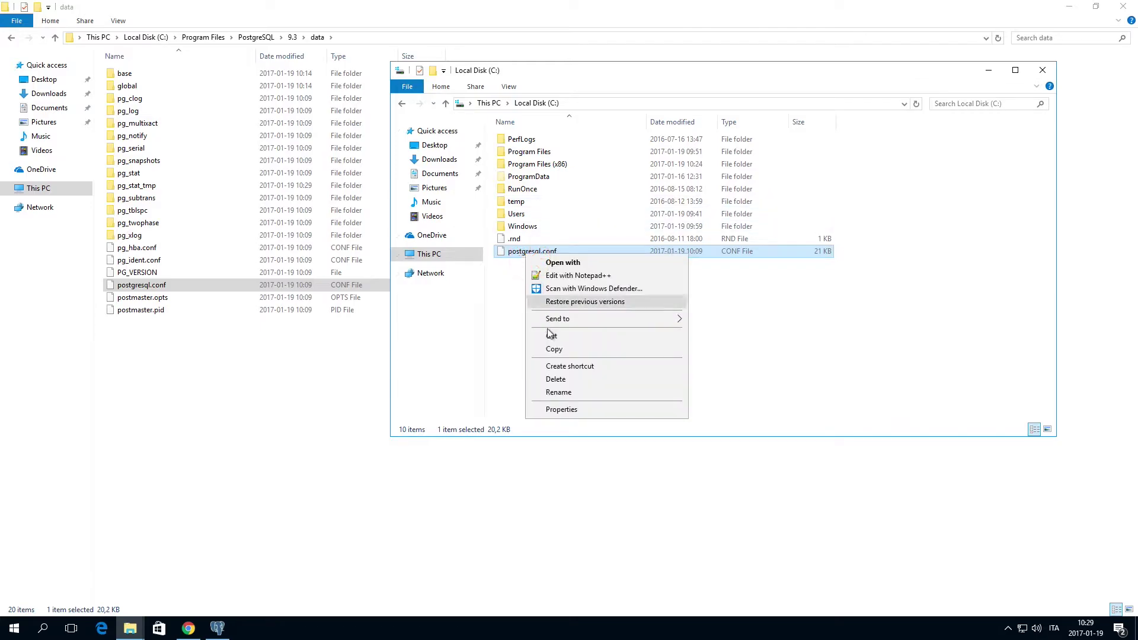
pyautogui.click(553, 349)
pyautogui.rightClick(237, 355)
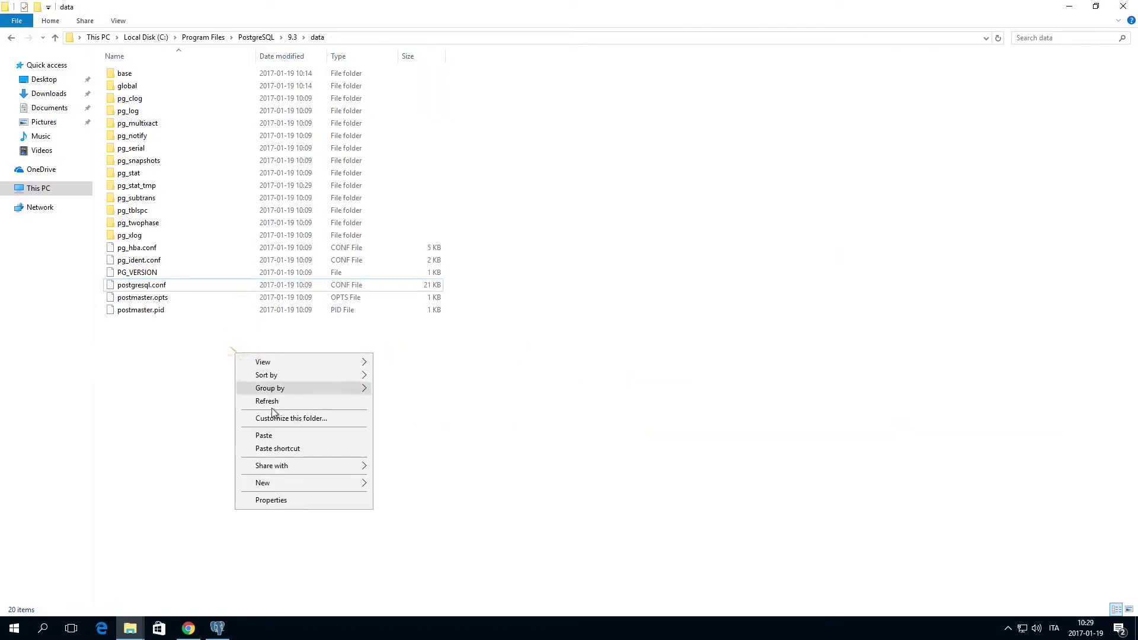
pyautogui.click(284, 438)
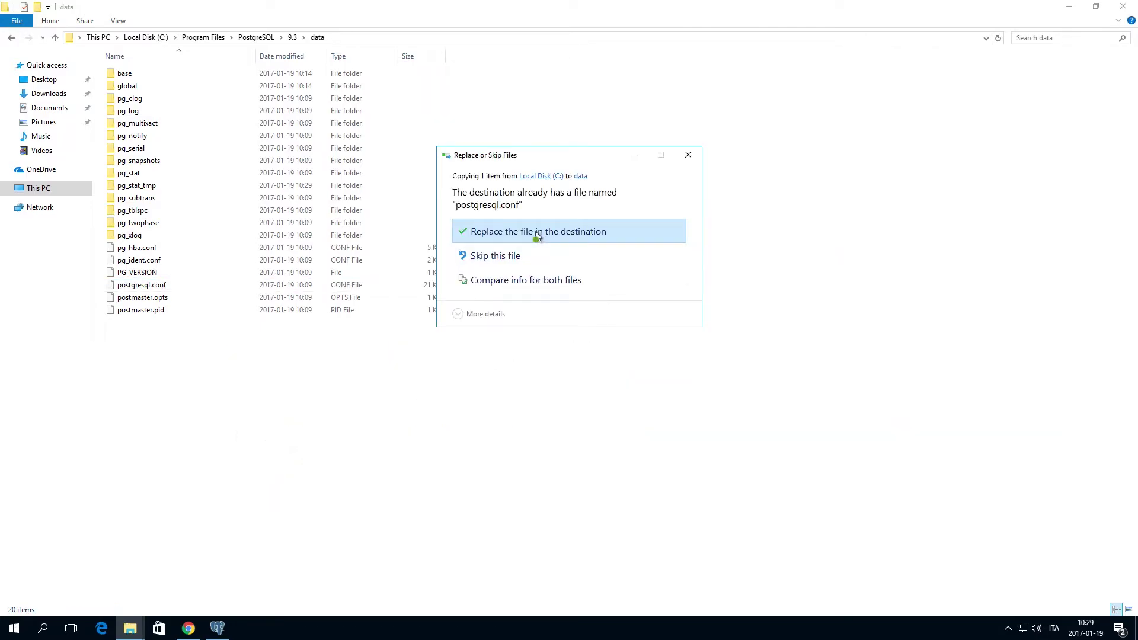
pyautogui.click(536, 233)
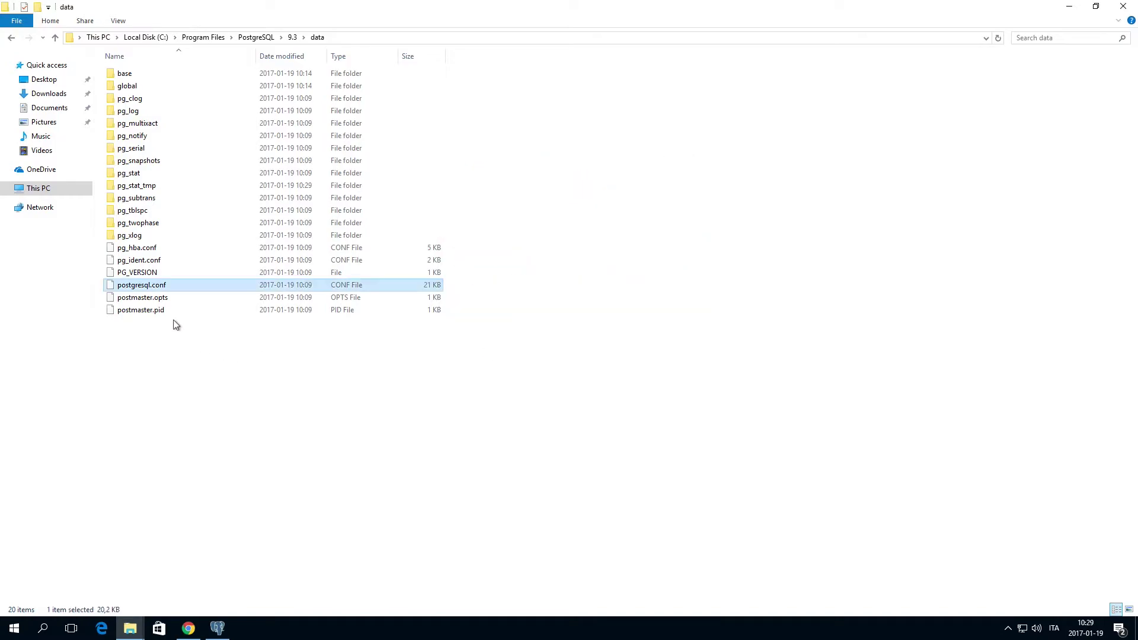
# Copy pg_hba.conf from the data folder into the root of C: with admin permission
pyautogui.click(144, 247)
pyautogui.rightClick(142, 248)
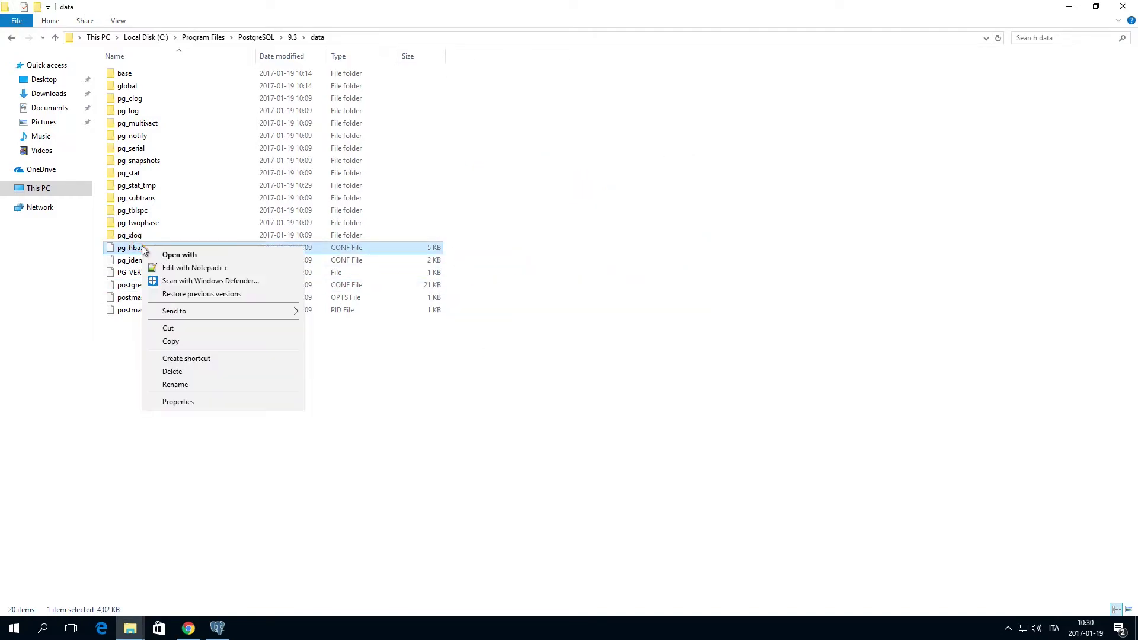
pyautogui.click(178, 342)
pyautogui.moveTo(143, 633)
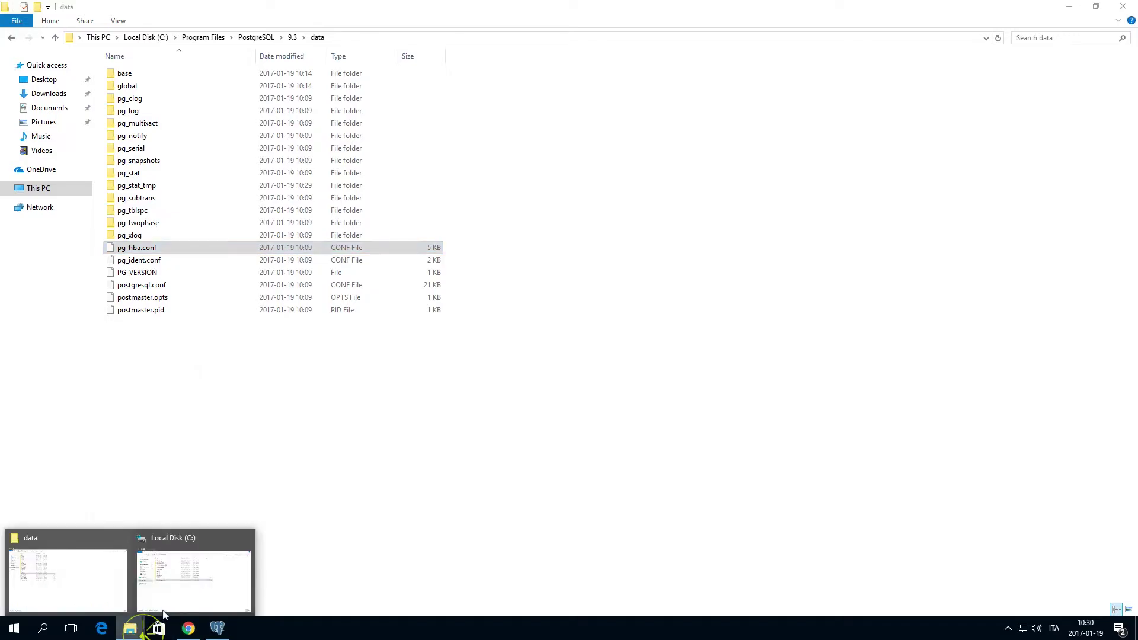
pyautogui.click(171, 594)
pyautogui.rightClick(532, 328)
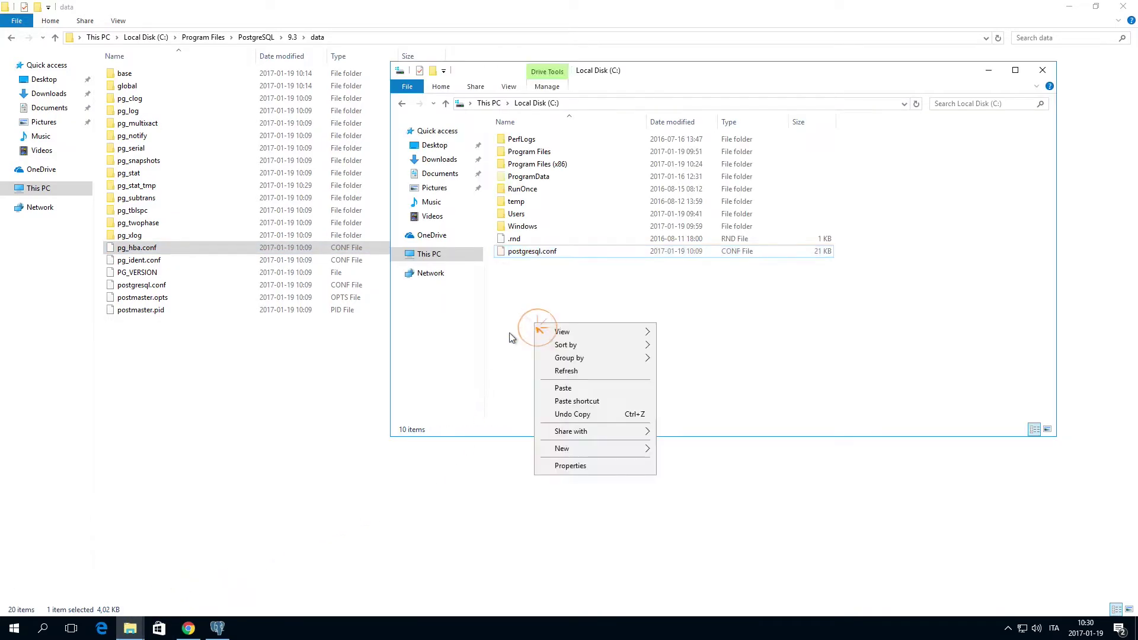
pyautogui.click(563, 389)
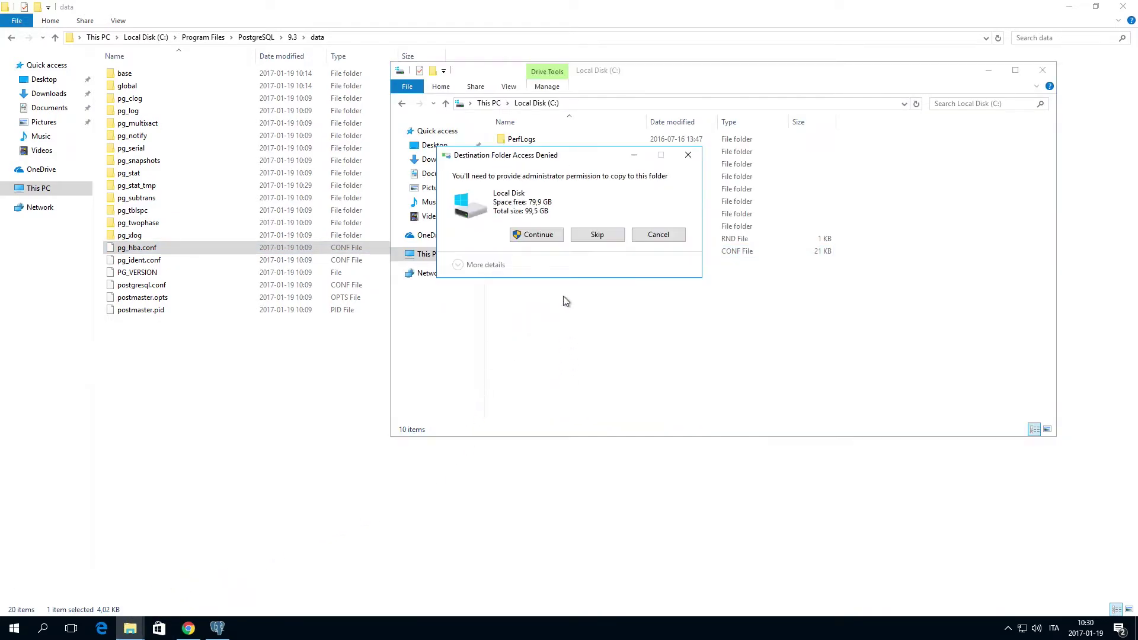
pyautogui.click(541, 237)
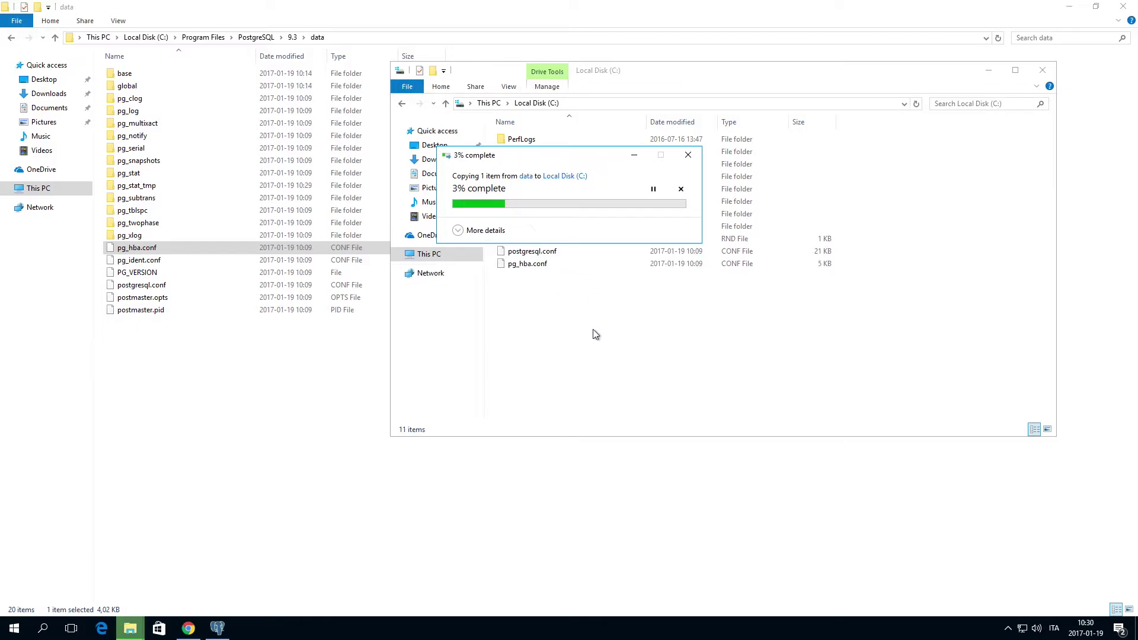
pyautogui.click(531, 270)
pyautogui.rightClick(531, 270)
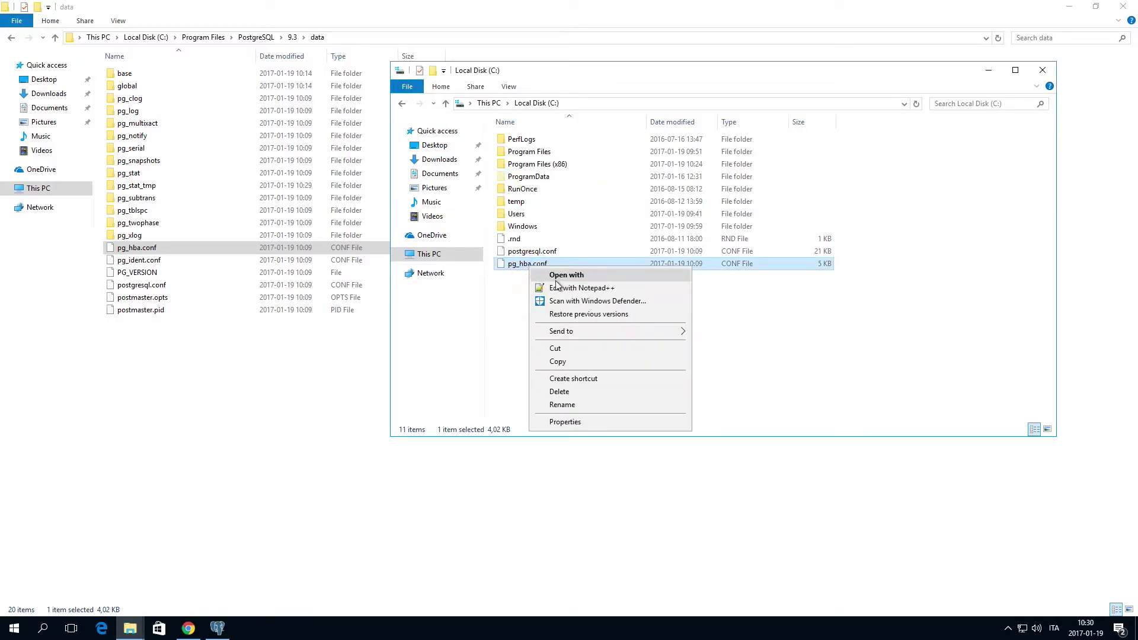
# Open pg_hba.conf in Notepad++ and change line 80's address from 127.0.0.1/32 to 0.0.0.0/0
pyautogui.click(554, 287)
pyautogui.scroll(-12, 337, 307)
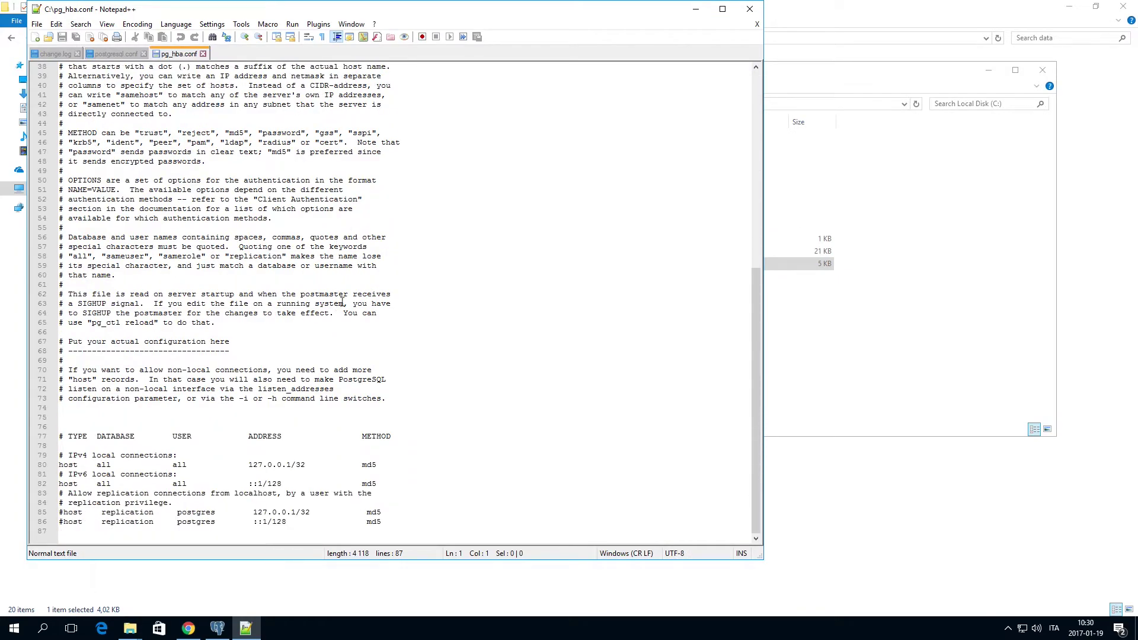
pyautogui.click(314, 466)
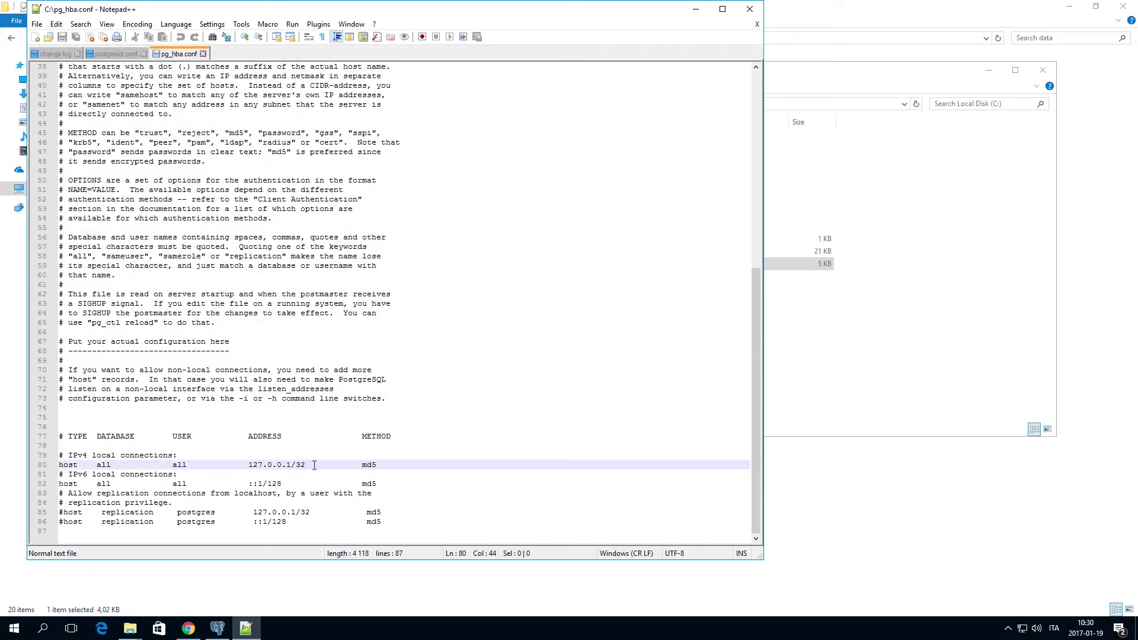
pyautogui.press('BackSpace')
pyautogui.press('BackSpace')
pyautogui.press('BackSpace')
pyautogui.press('BackSpace')
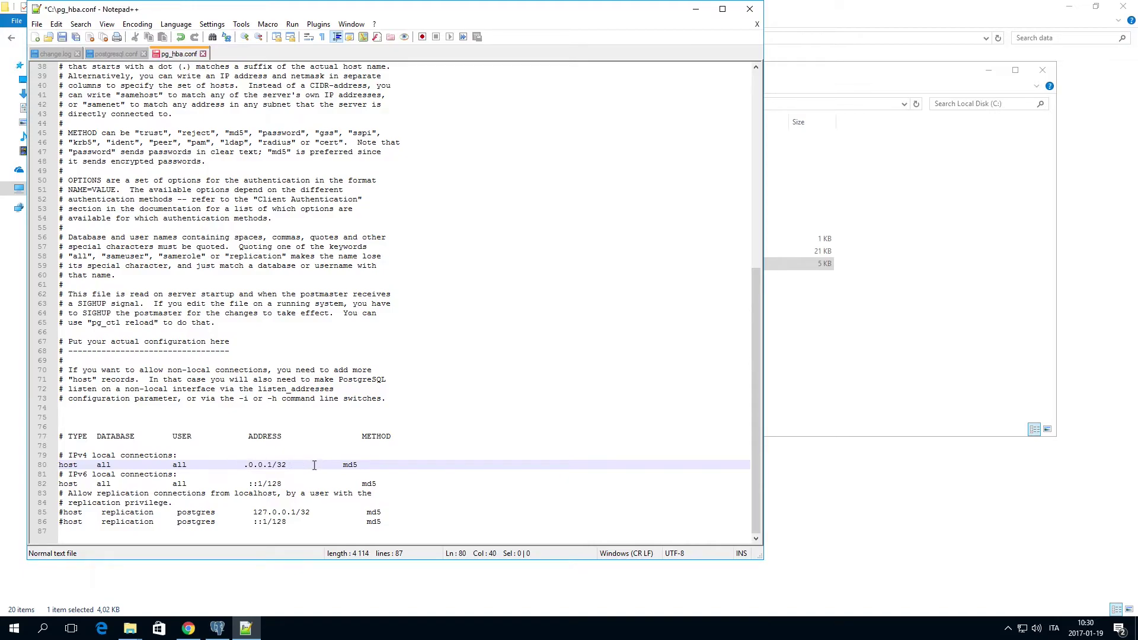
pyautogui.write('0')
pyautogui.press('Right')
pyautogui.write('0')
# Close pg_hba.conf and move it from C: into the data folder, replacing the original
pyautogui.click(749, 13)
pyautogui.moveTo(430, 271); pyautogui.dragTo(198, 318)
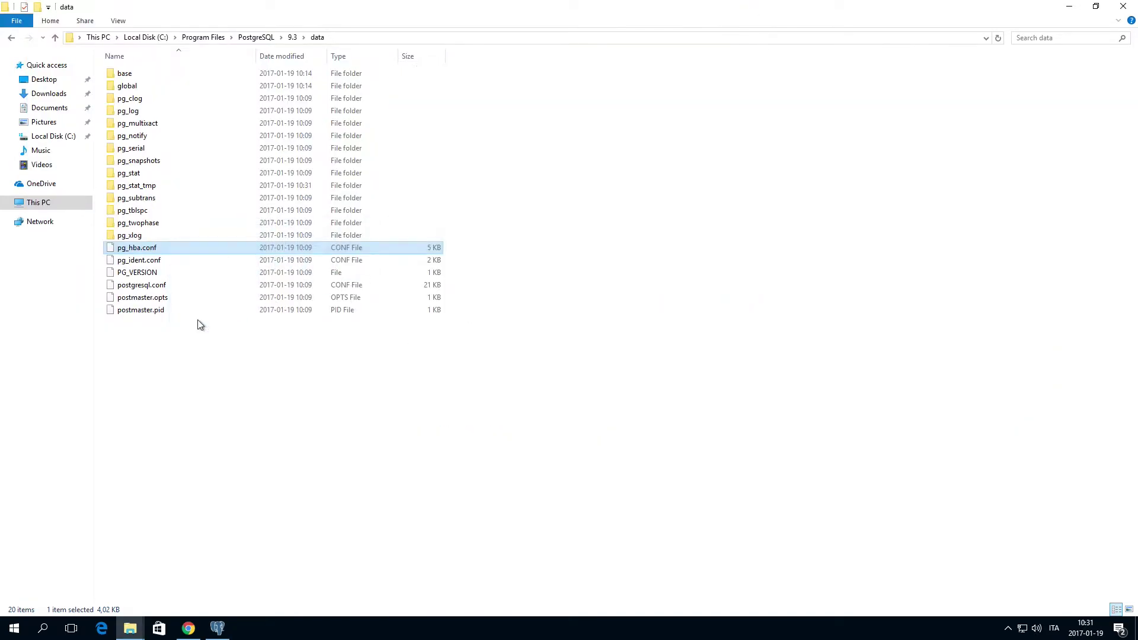
pyautogui.click(539, 237)
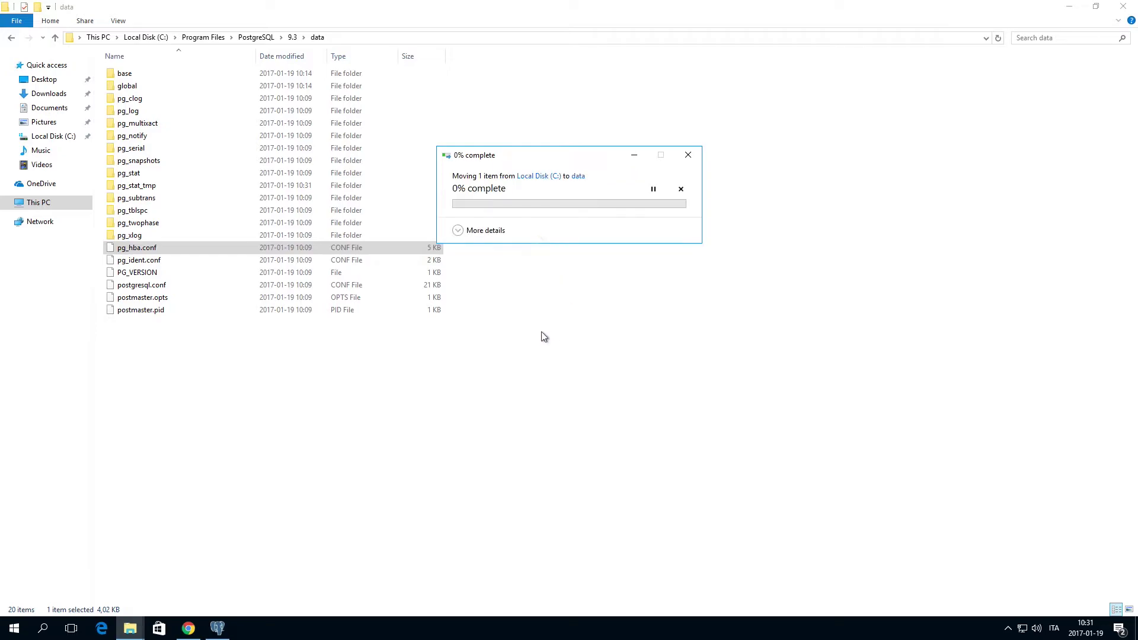
pyautogui.click(566, 222)
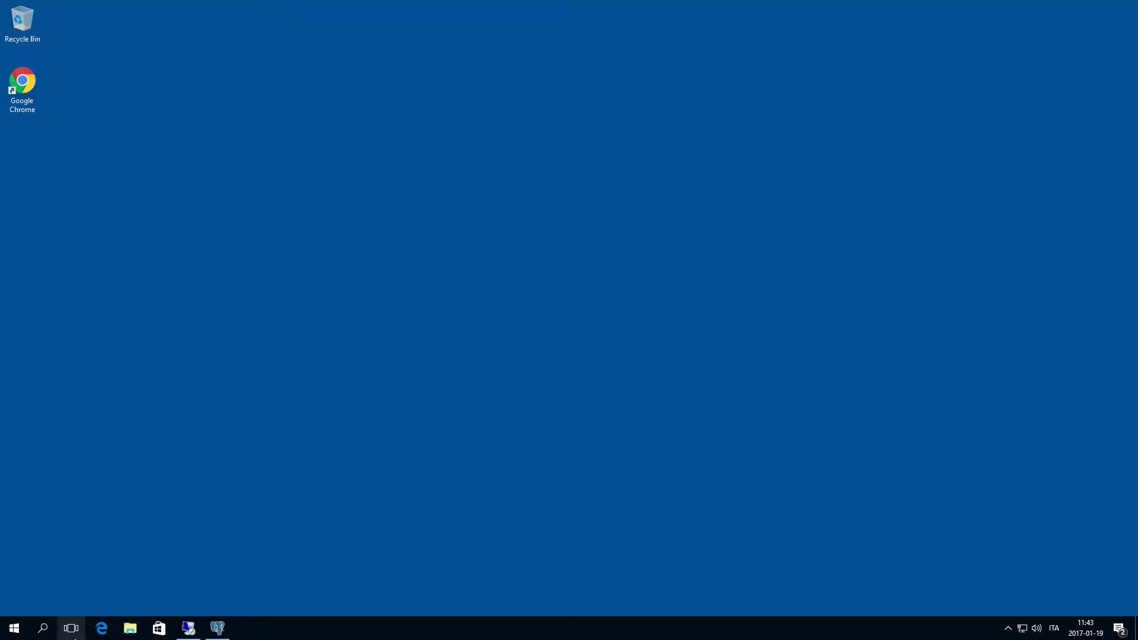
# Open Windows Firewall with Advanced Security and begin a new inbound rule
pyautogui.click(217, 628)
pyautogui.click(43, 628)
pyautogui.write('fire')
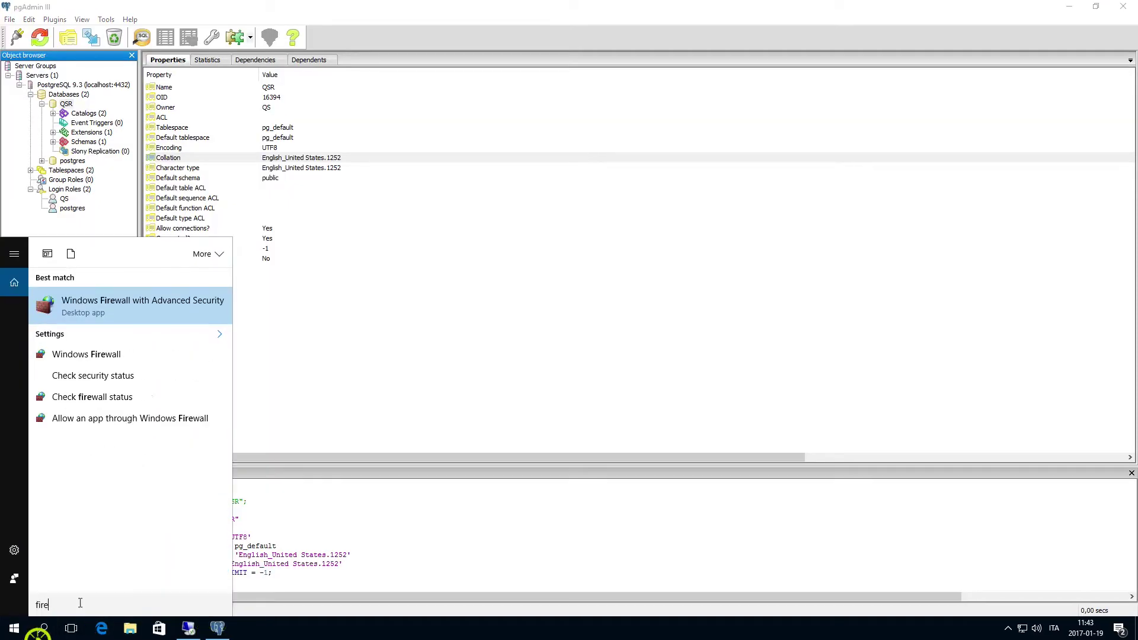
pyautogui.click(132, 302)
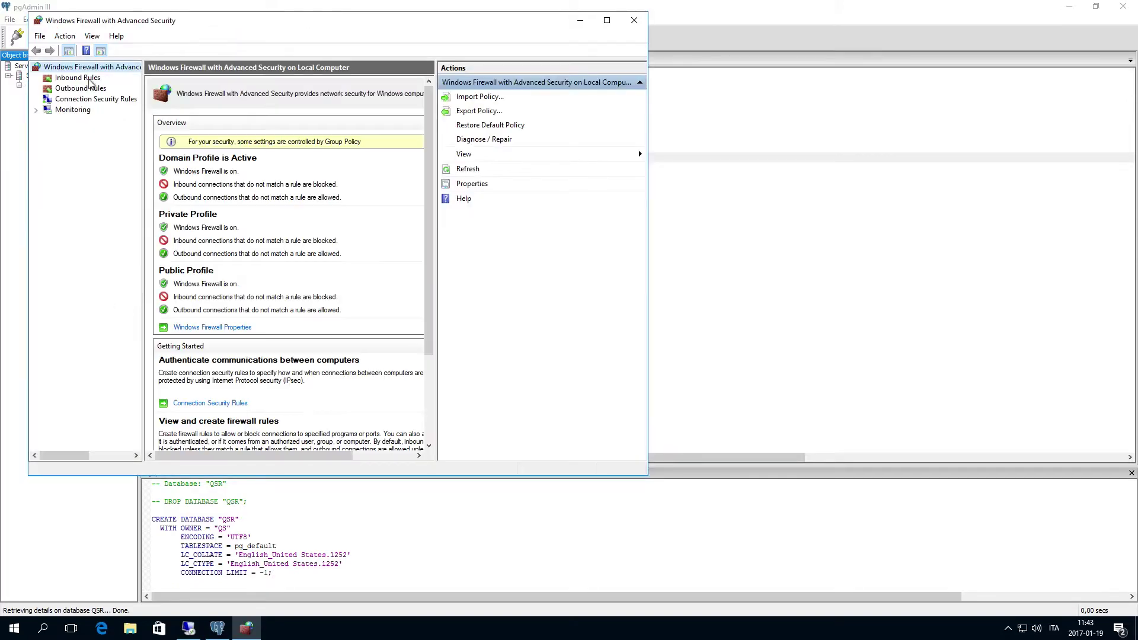
pyautogui.click(80, 79)
pyautogui.rightClick(82, 80)
pyautogui.click(98, 82)
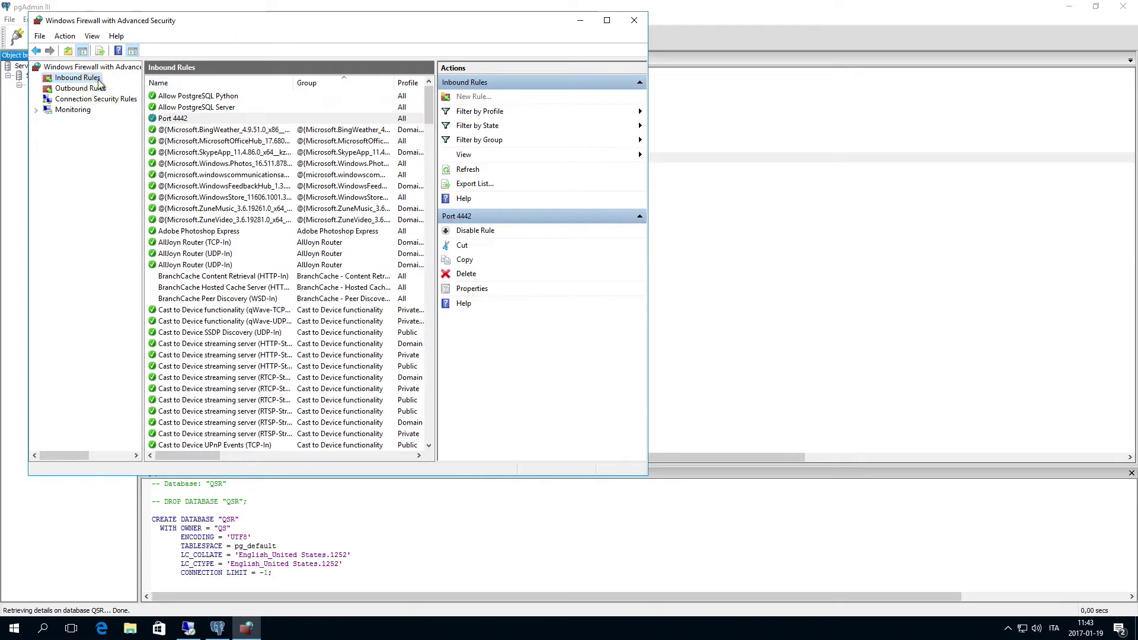
# Make it a TCP port rule for port 4432 on all profiles, named 'Port 4432'
pyautogui.click(266, 273)
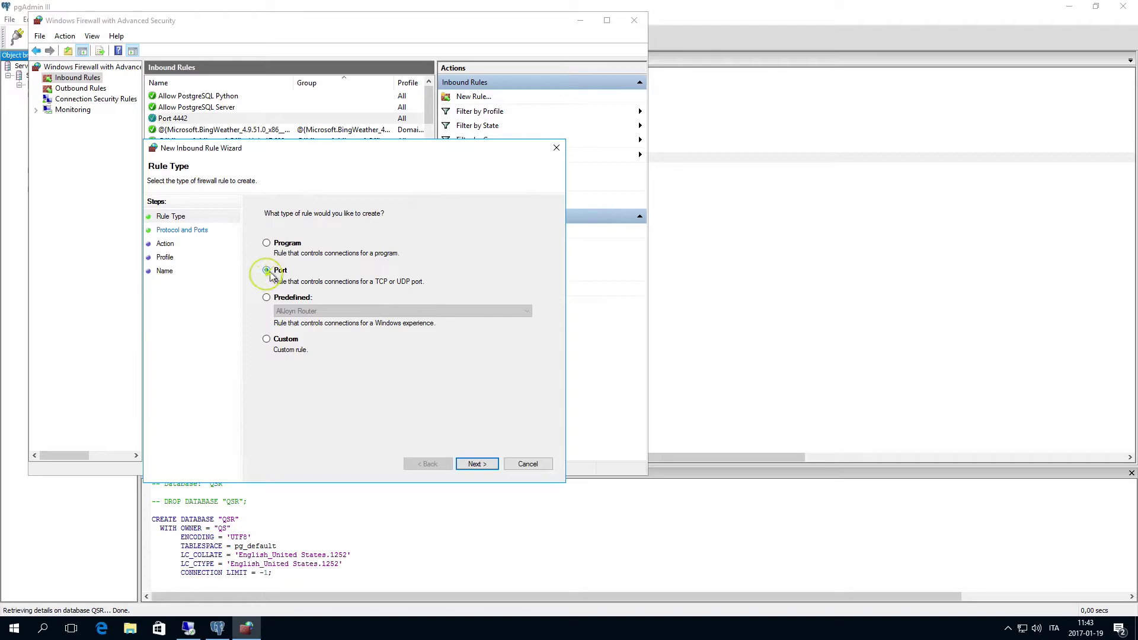
pyautogui.click(477, 464)
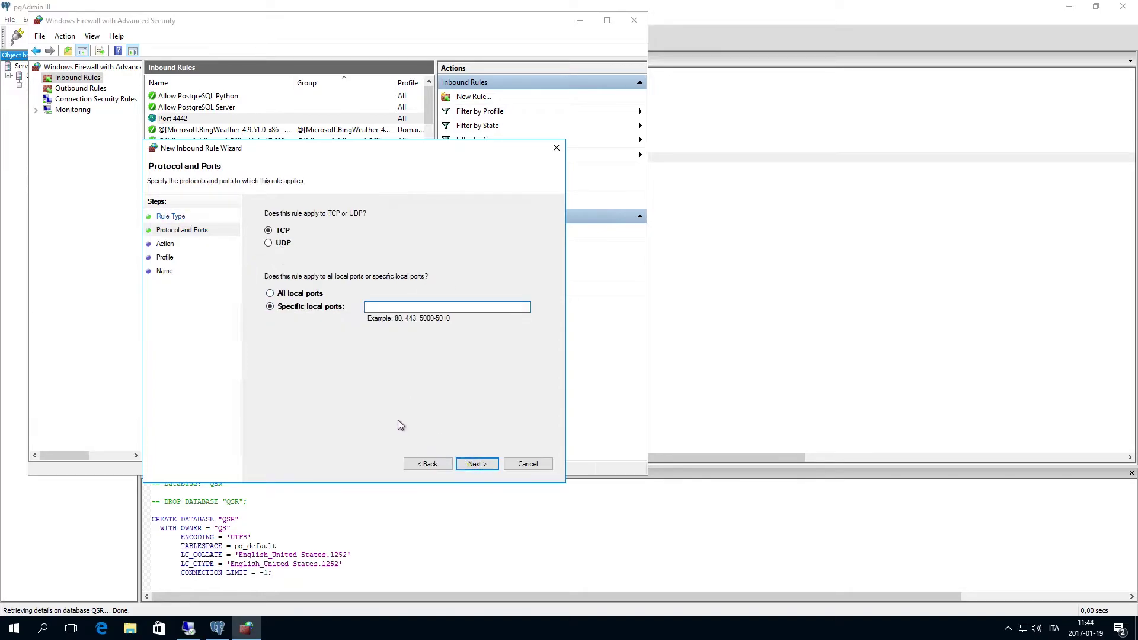
pyautogui.write('4442')
pyautogui.click(478, 466)
pyautogui.click(474, 465)
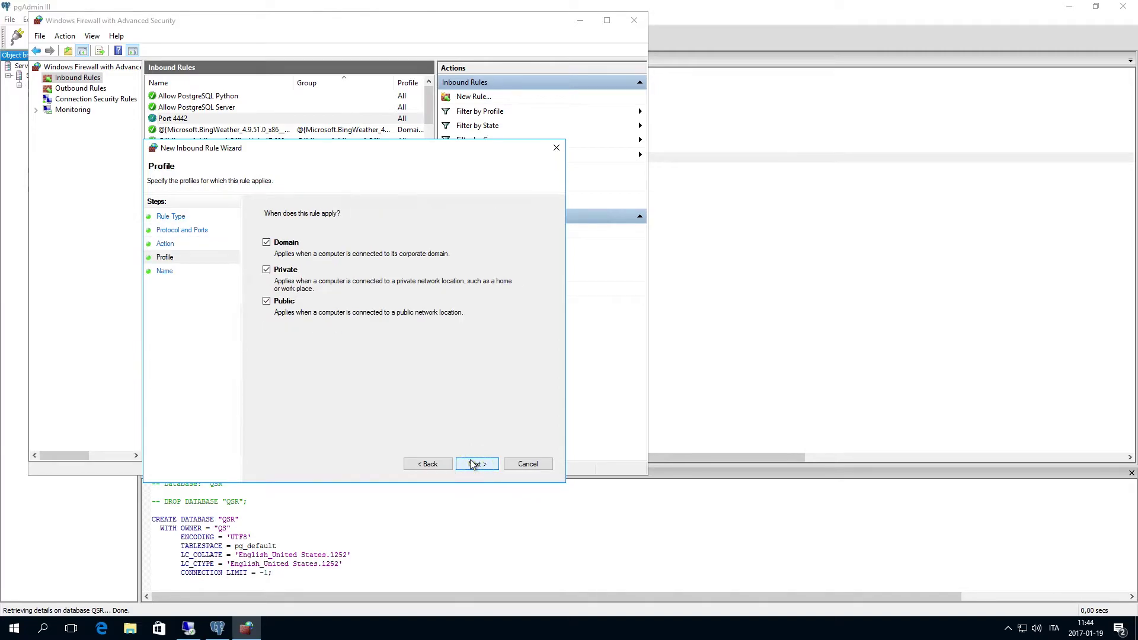
pyautogui.click(474, 464)
pyautogui.write('Port 4432')
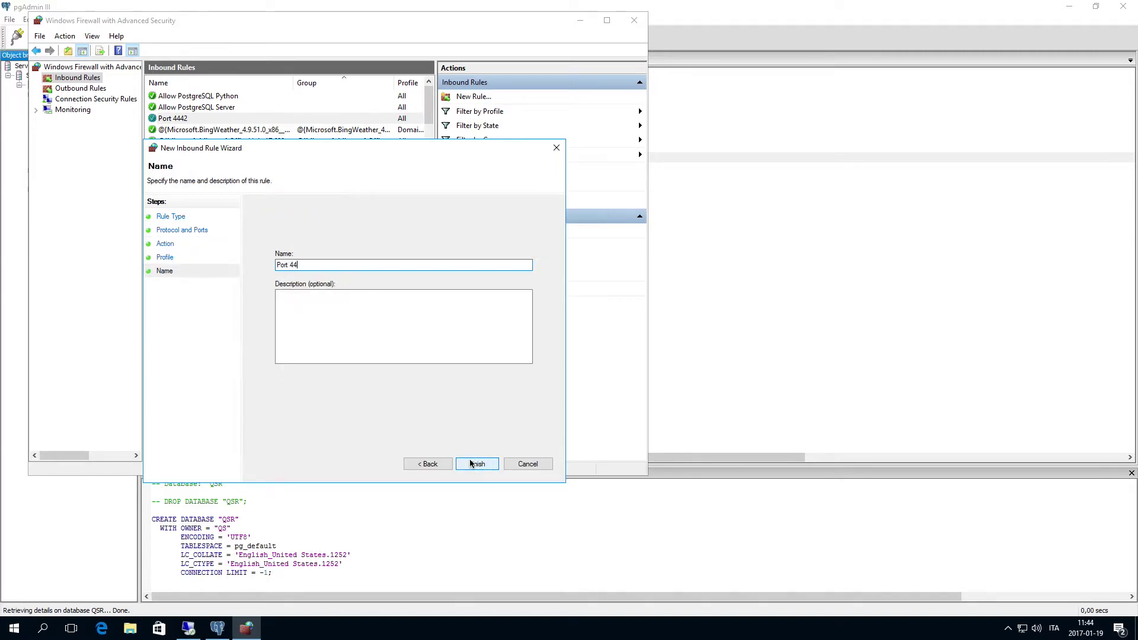
pyautogui.click(476, 464)
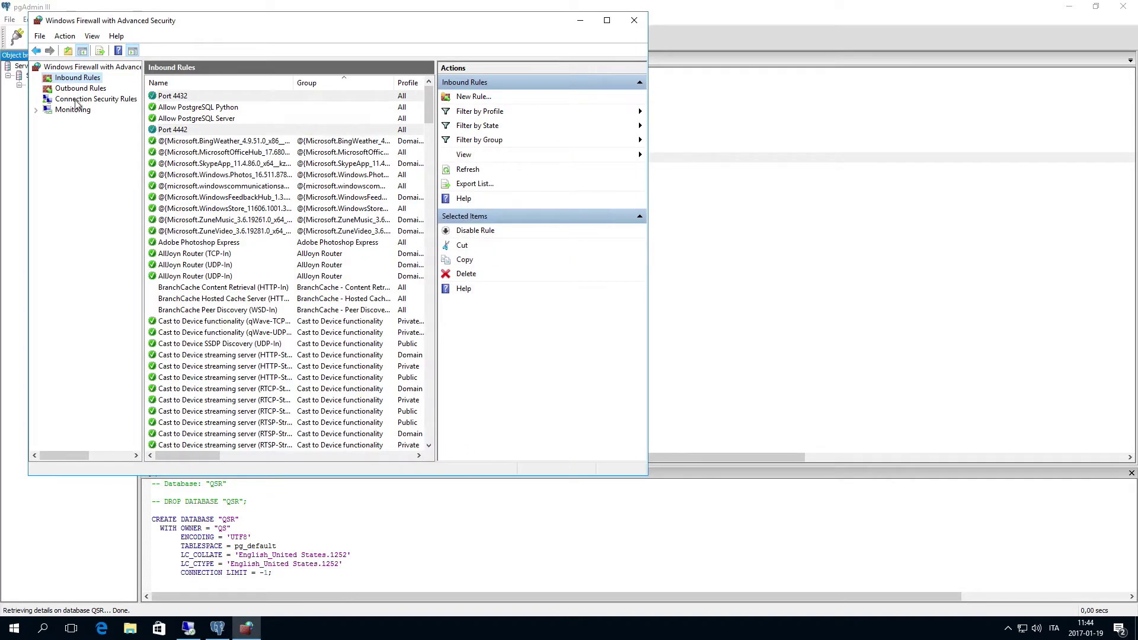
# Create an outbound port rule named 'Port 4432' that allows the connection on all profiles
pyautogui.click(76, 89)
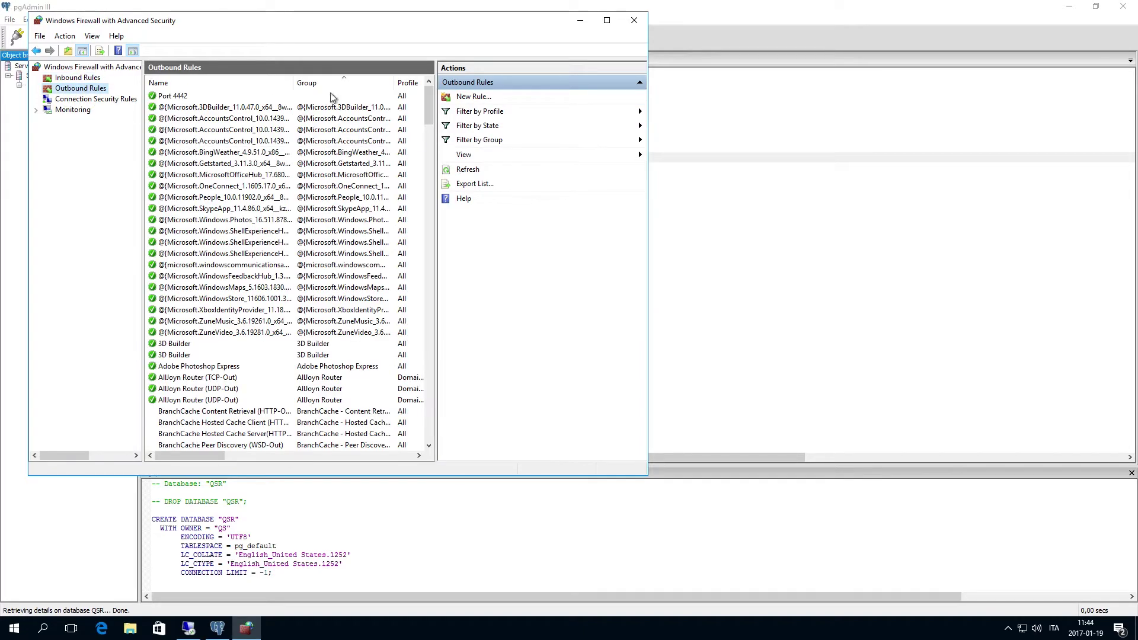
pyautogui.click(474, 97)
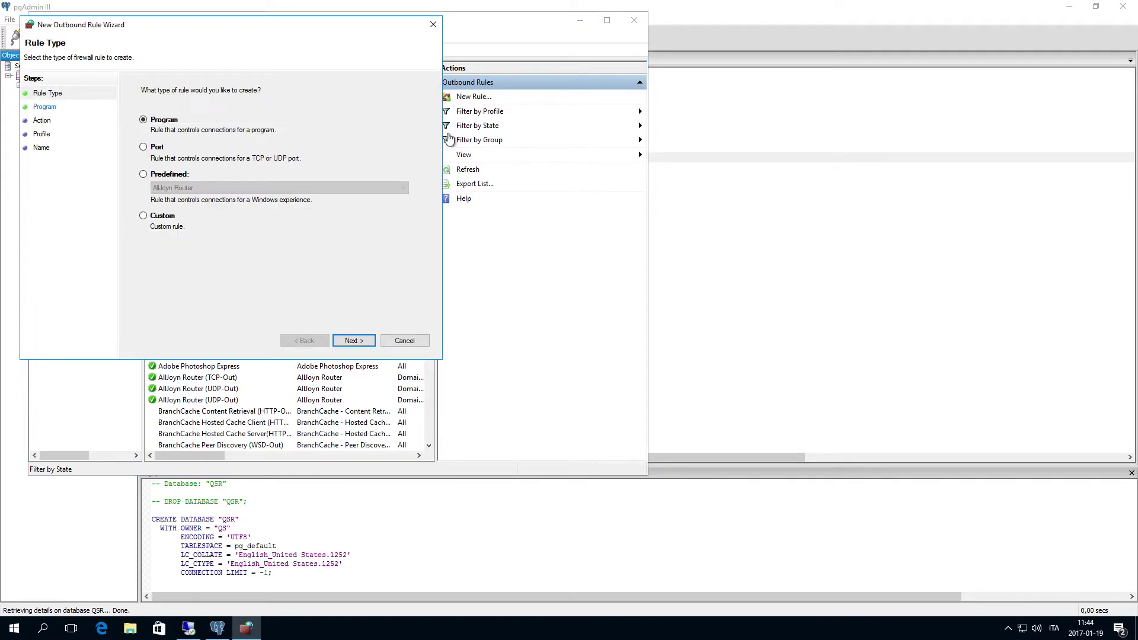
pyautogui.click(143, 148)
pyautogui.click(354, 340)
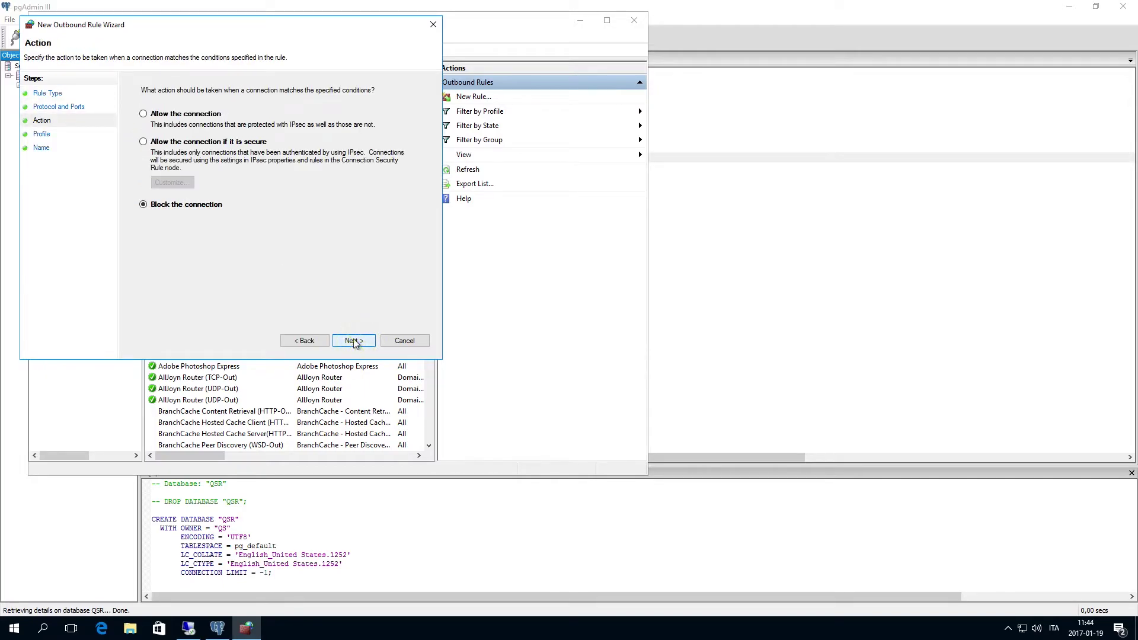
pyautogui.click(144, 114)
pyautogui.click(353, 341)
pyautogui.click(354, 341)
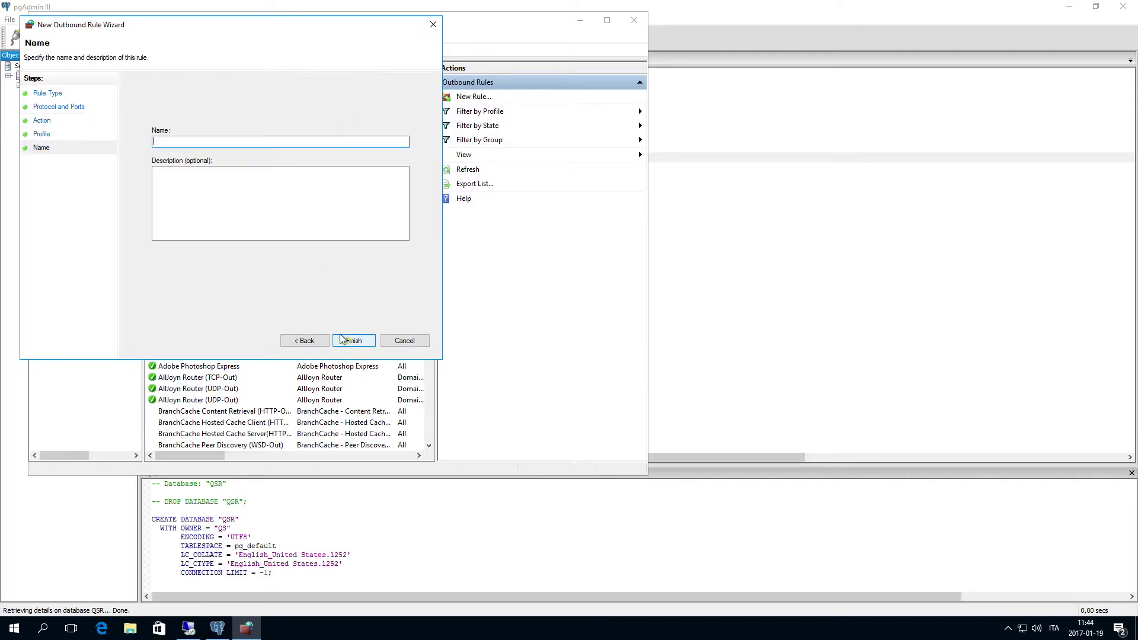
pyautogui.write('Port 4432')
pyautogui.click(354, 341)
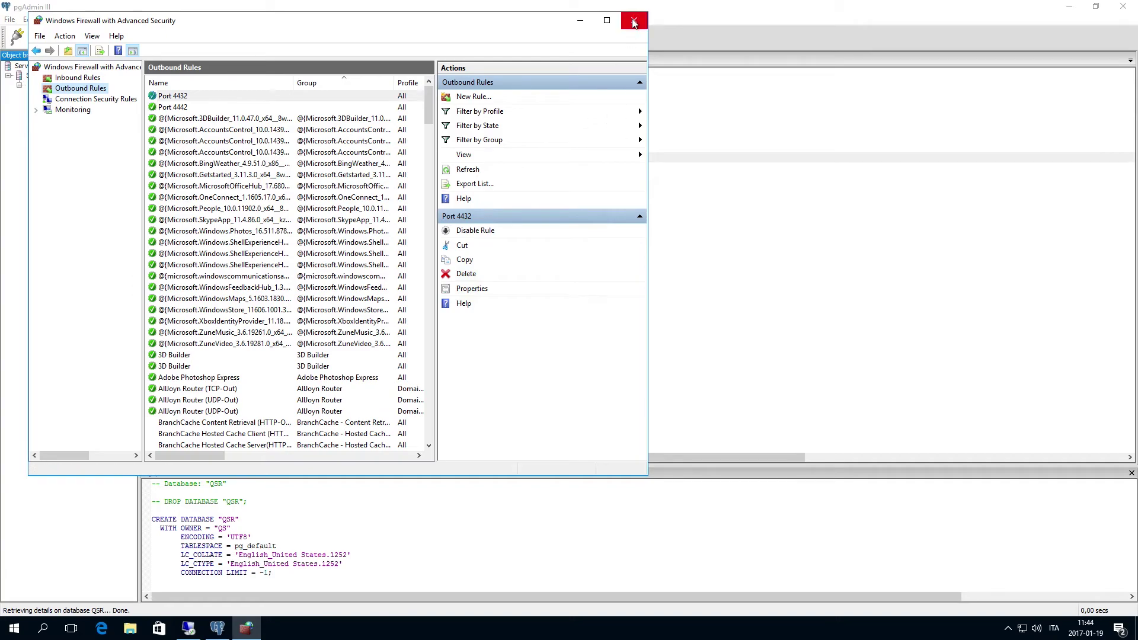
# Close the firewall console and connect to the remote server with the account password
pyautogui.click(633, 20)
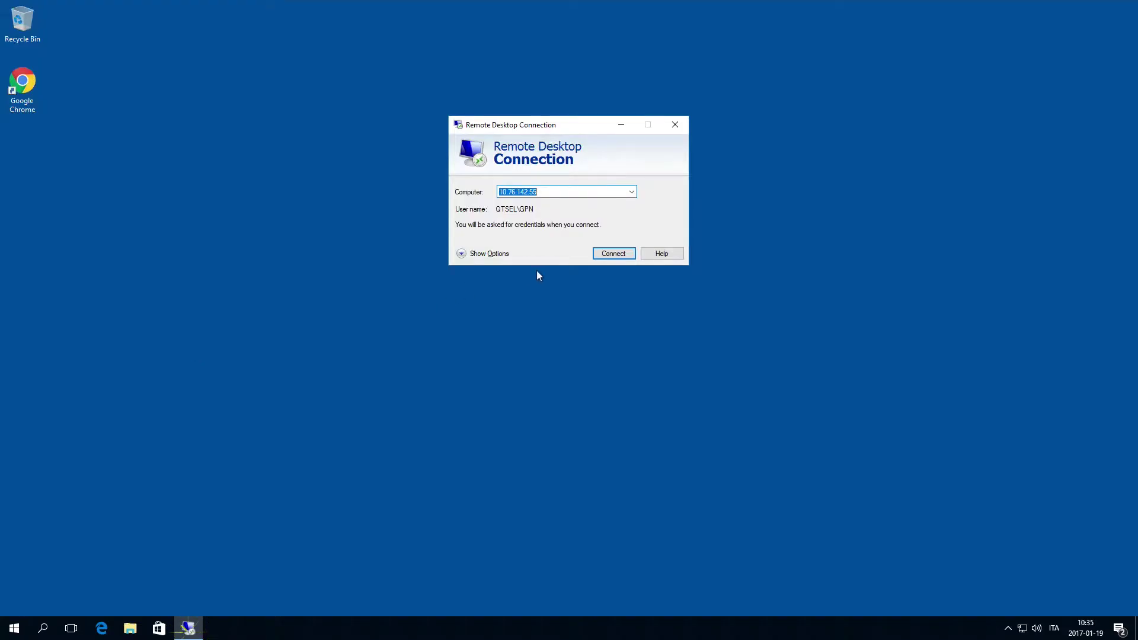
pyautogui.click(610, 252)
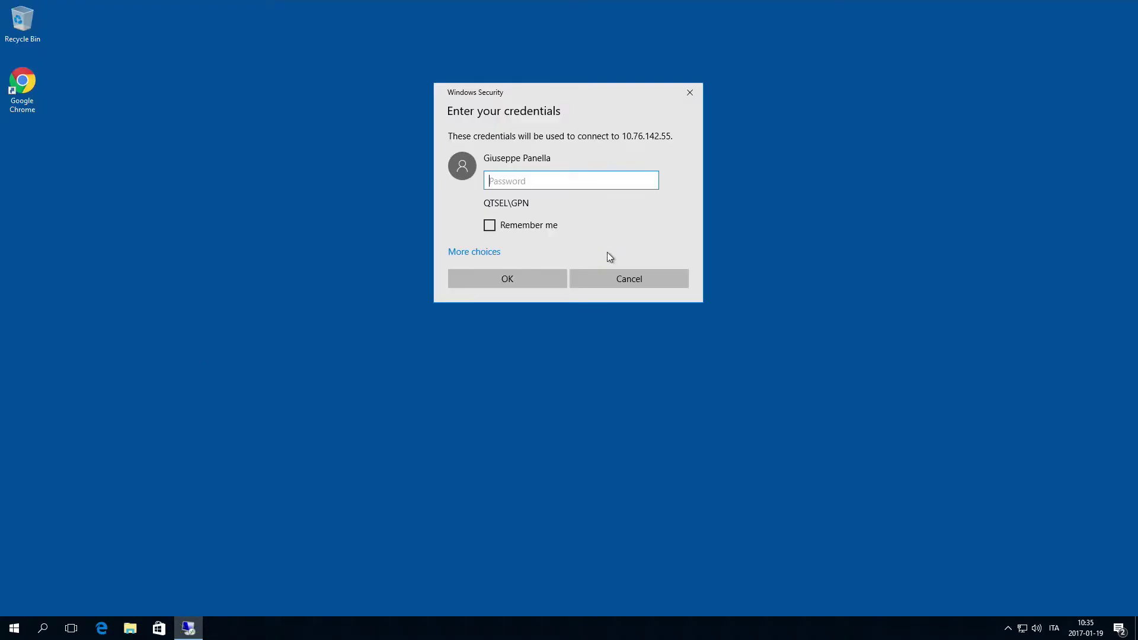
pyautogui.write('****')
pyautogui.press('Return')
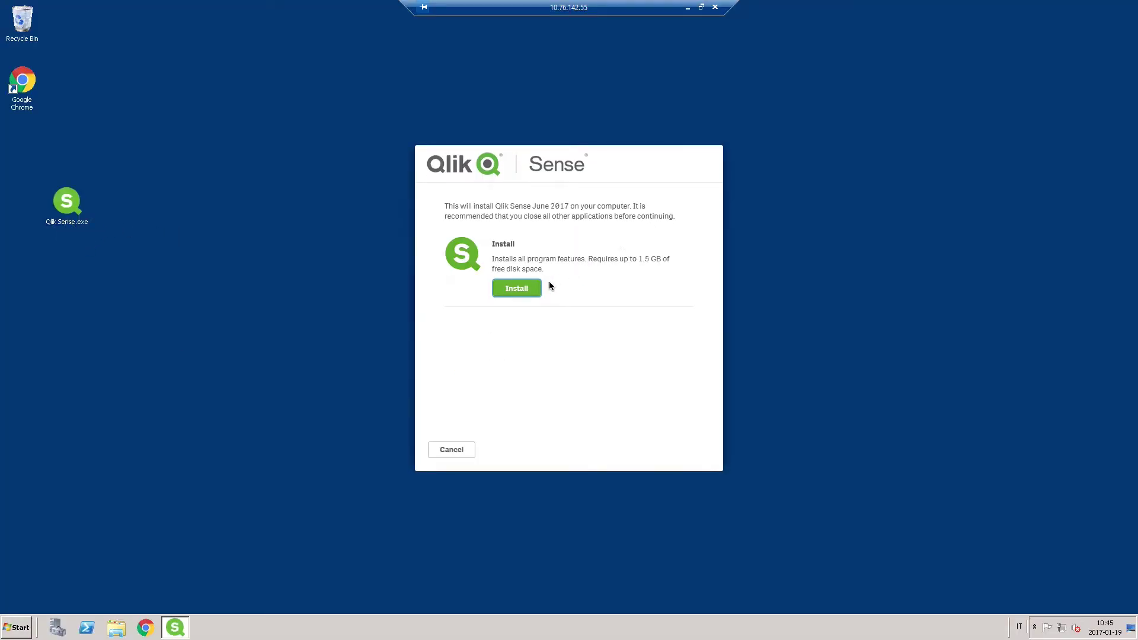
# Start the Qlik Sense installation, accept the licence agreement and continue
pyautogui.click(518, 289)
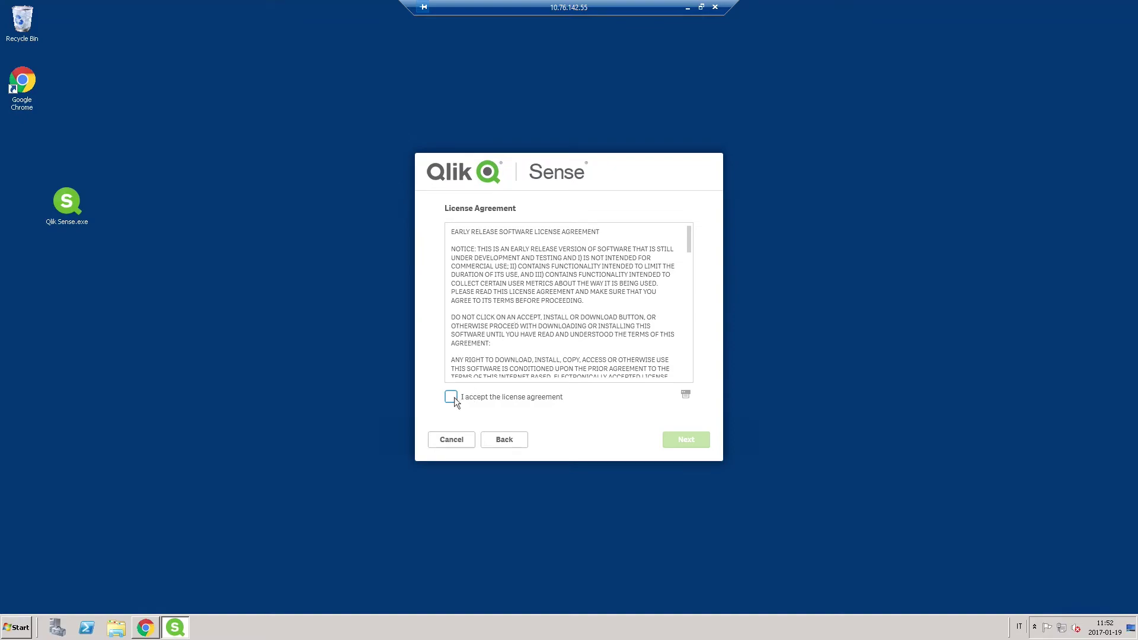
pyautogui.click(451, 397)
pyautogui.click(682, 441)
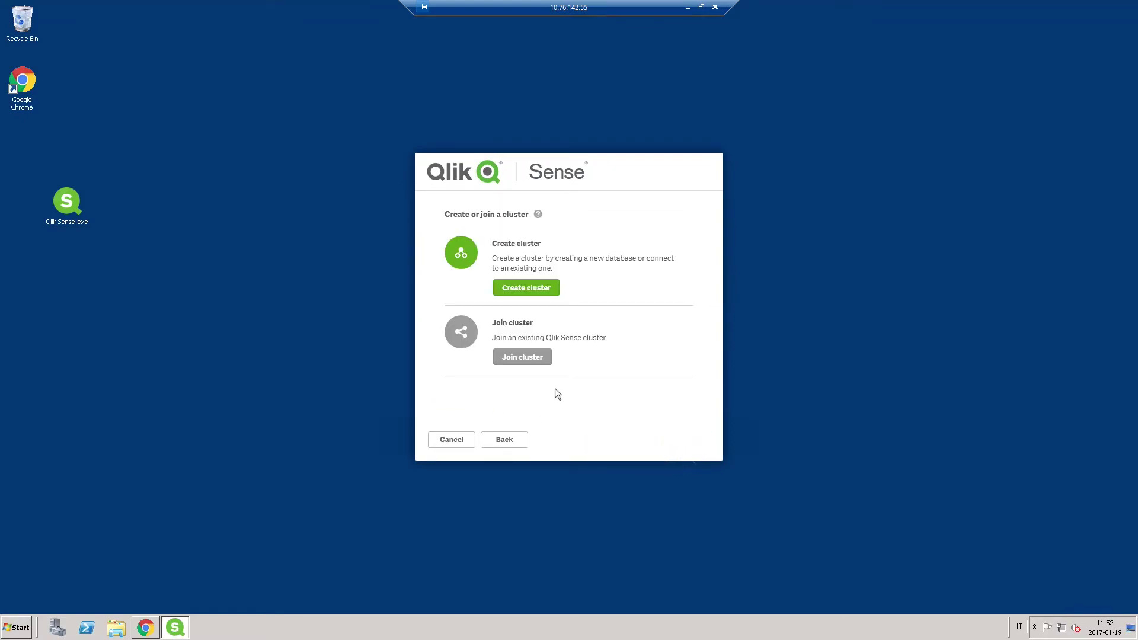
# Choose to create a new cluster and replace localhost with database host 10.76.140.46
pyautogui.click(530, 290)
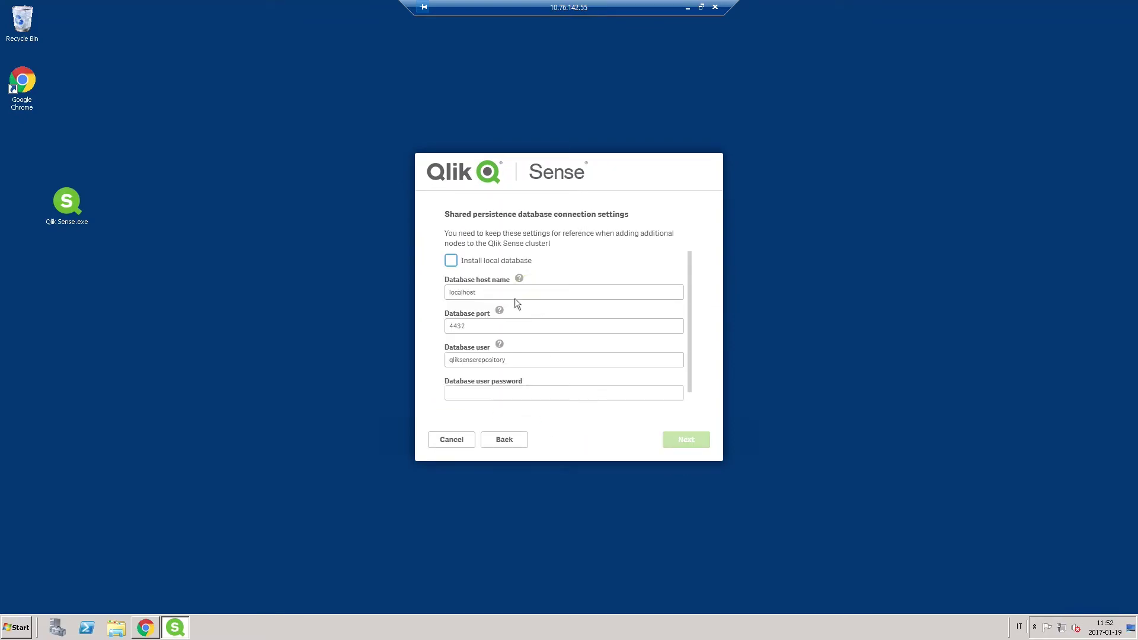
pyautogui.moveTo(521, 292); pyautogui.dragTo(394, 287)
pyautogui.press('Delete')
pyautogui.rightClick(461, 293)
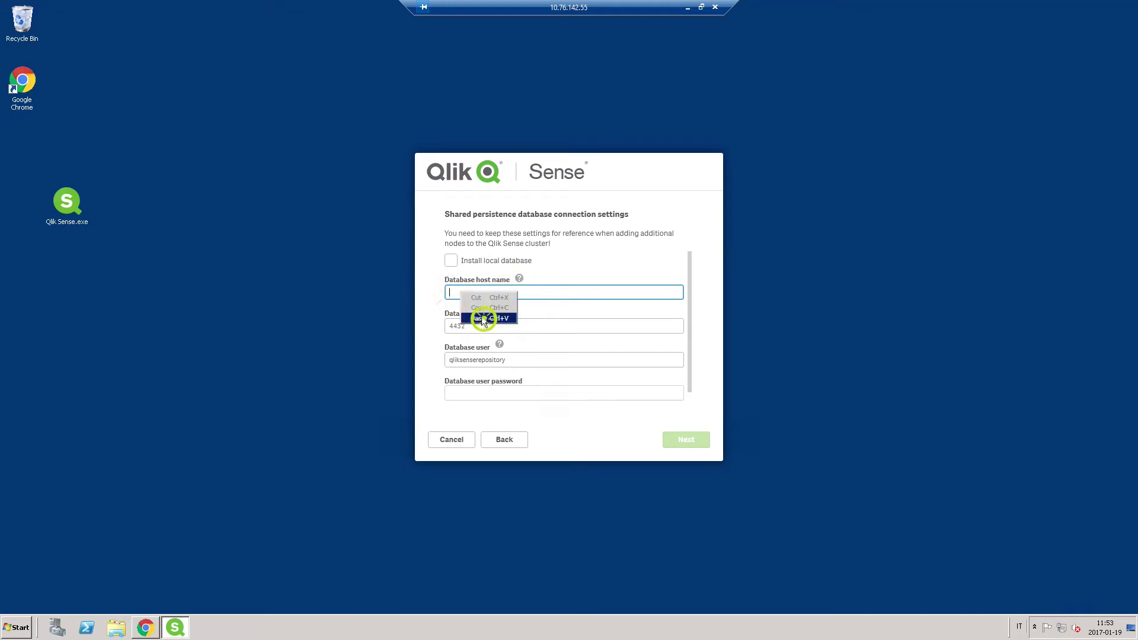
pyautogui.click(483, 318)
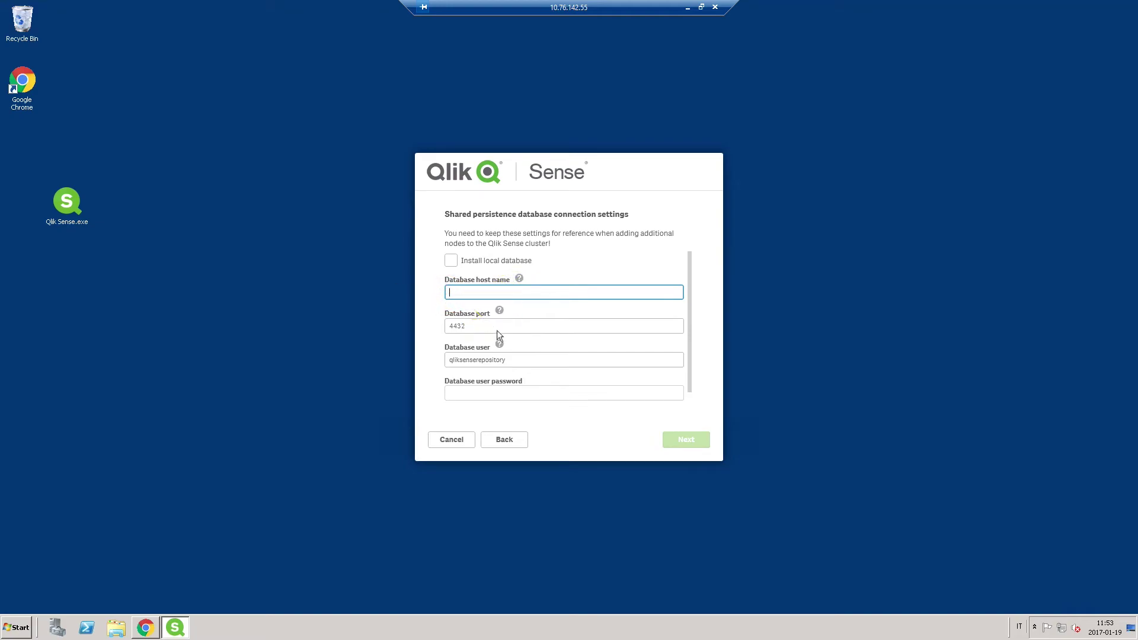
# Set the database user to QS, enter and confirm its password, then continue
pyautogui.click(474, 361)
pyautogui.moveTo(508, 361); pyautogui.dragTo(435, 362)
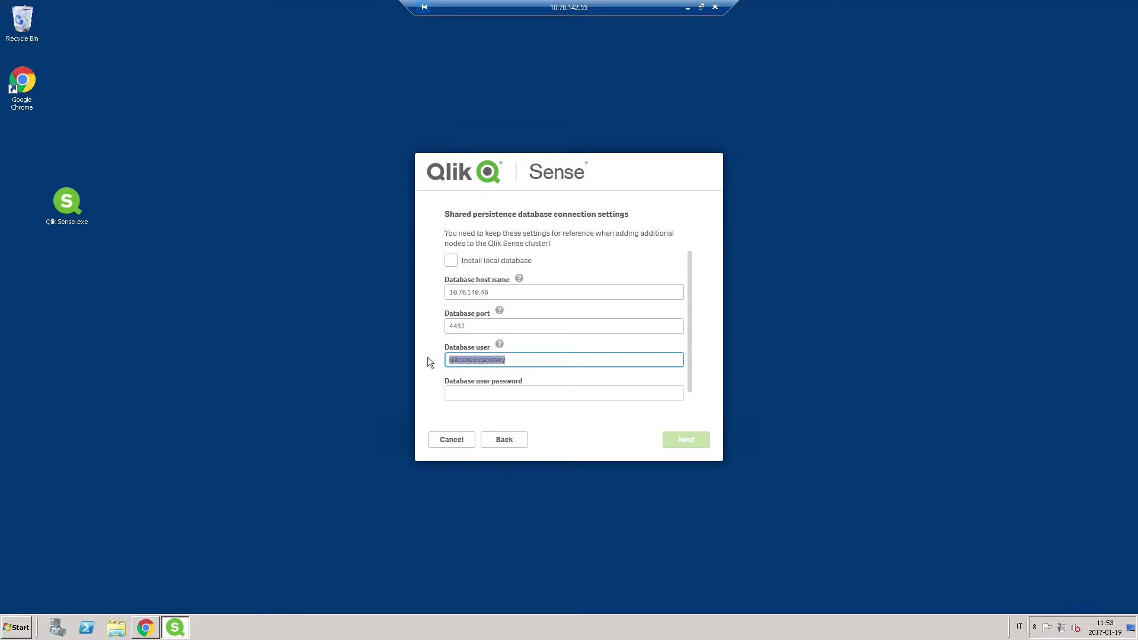
pyautogui.press('Delete')
pyautogui.write('QS')
pyautogui.press('Tab')
pyautogui.write('*****')
pyautogui.press('Tab')
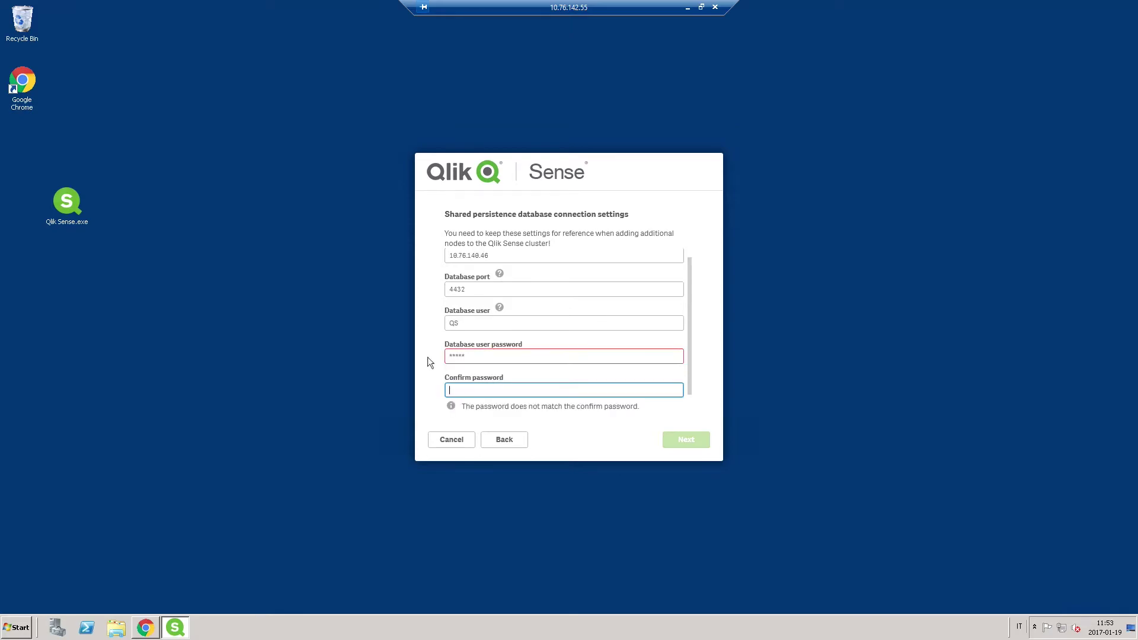
pyautogui.write('*****')
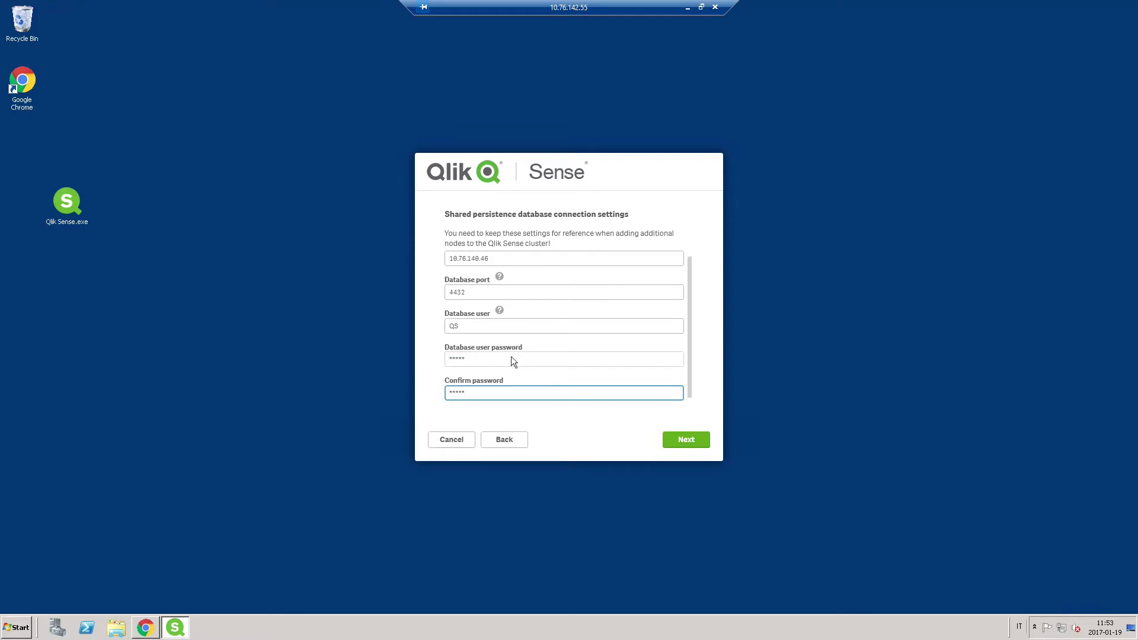
pyautogui.click(676, 437)
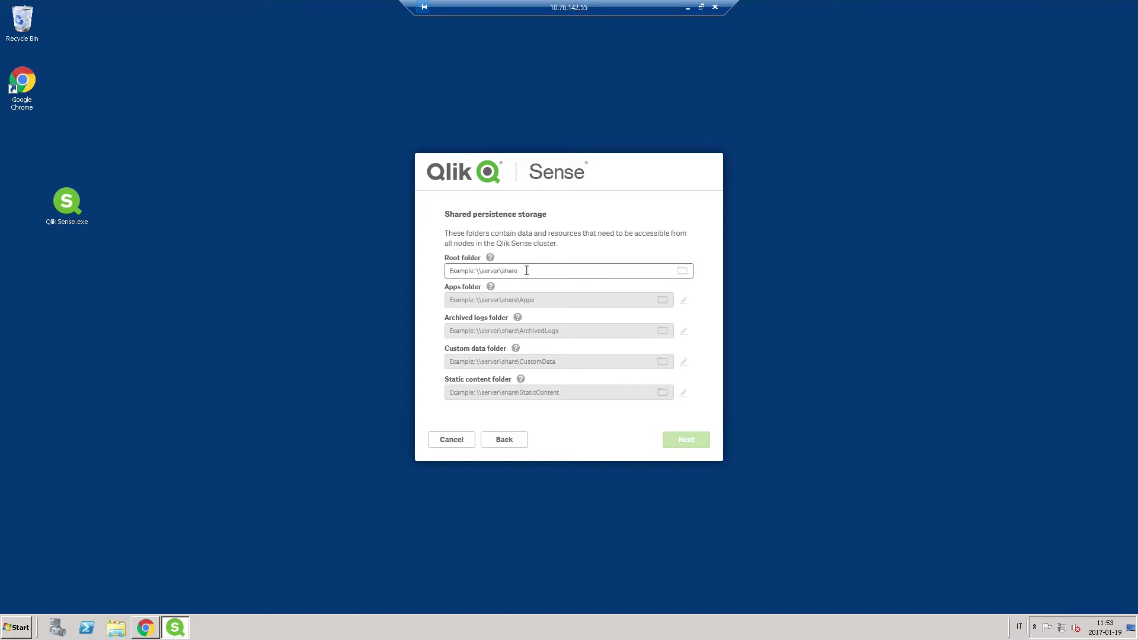
# Create a new folder named QlikSenseRoot on Local Disk (C:)
pyautogui.click(117, 627)
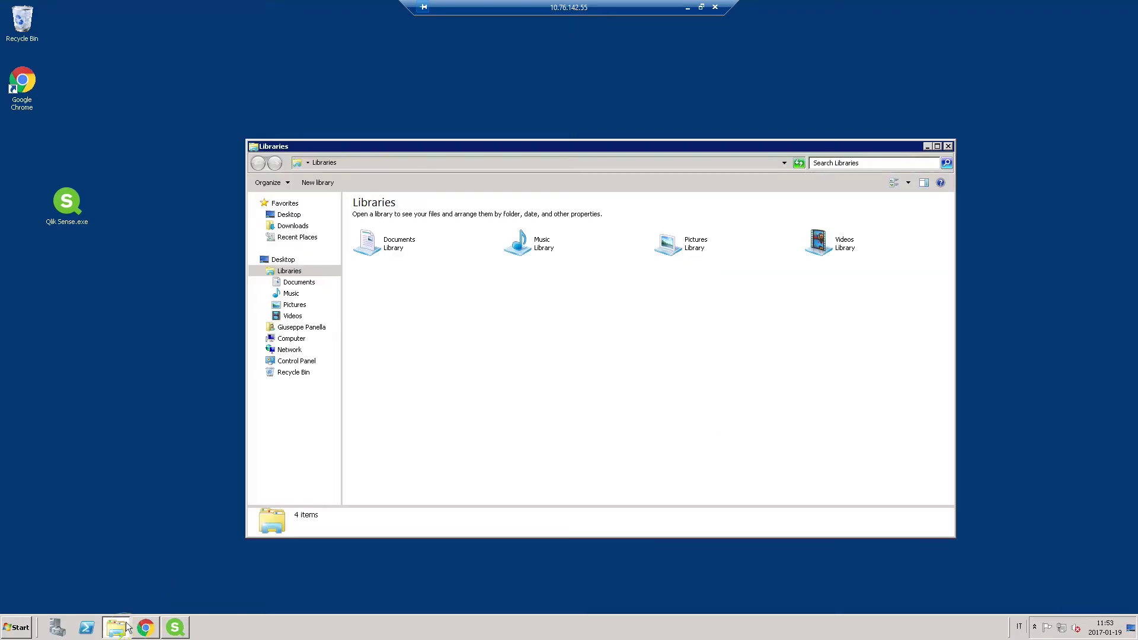
pyautogui.click(292, 339)
pyautogui.doubleClick(403, 223)
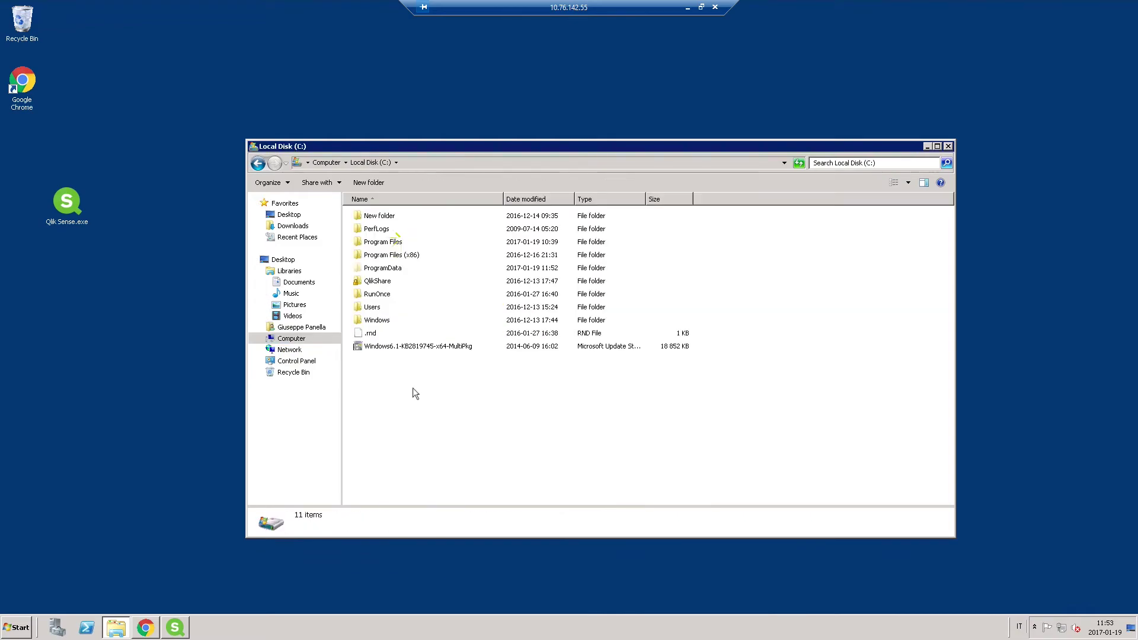
pyautogui.rightClick(396, 373)
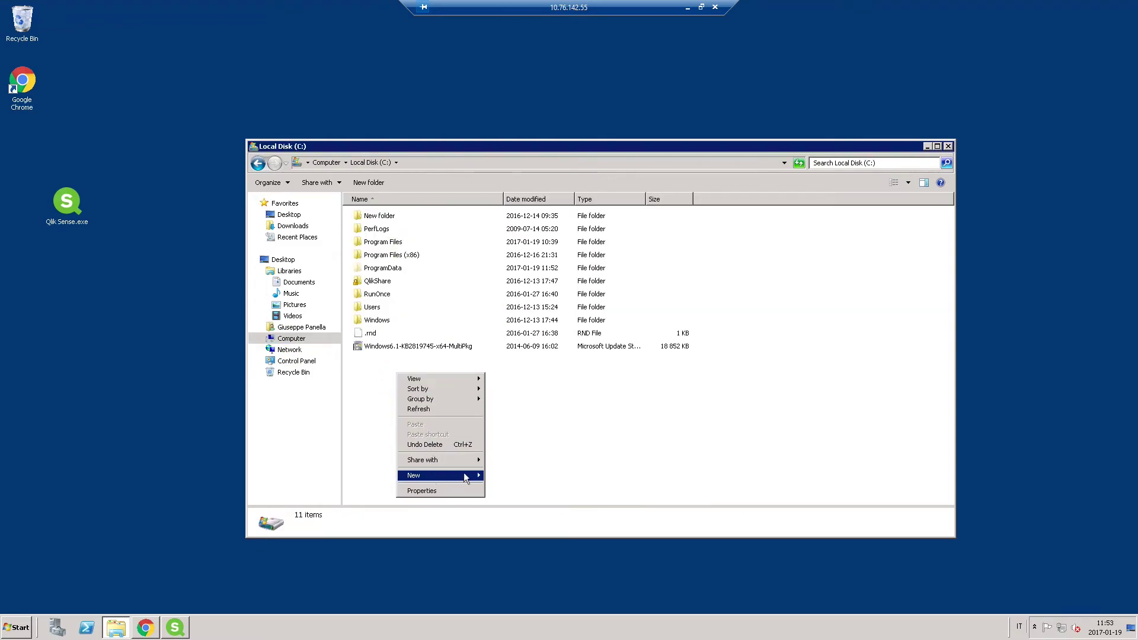
pyautogui.moveTo(464, 474)
pyautogui.click(502, 476)
pyautogui.write('QlikSenseRoot')
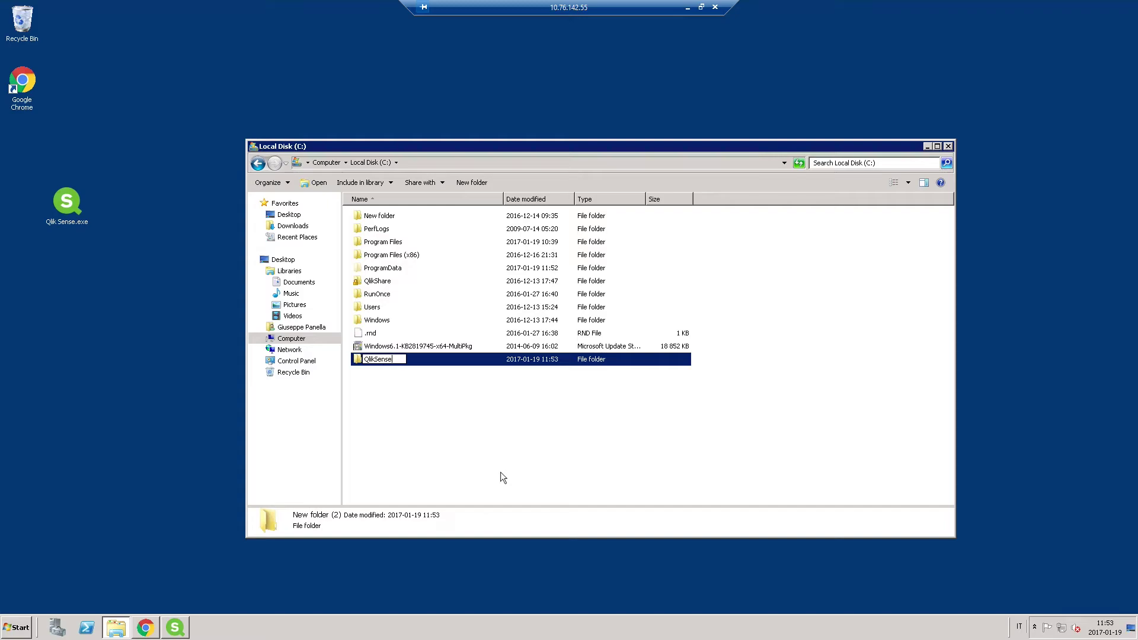
pyautogui.press('Return')
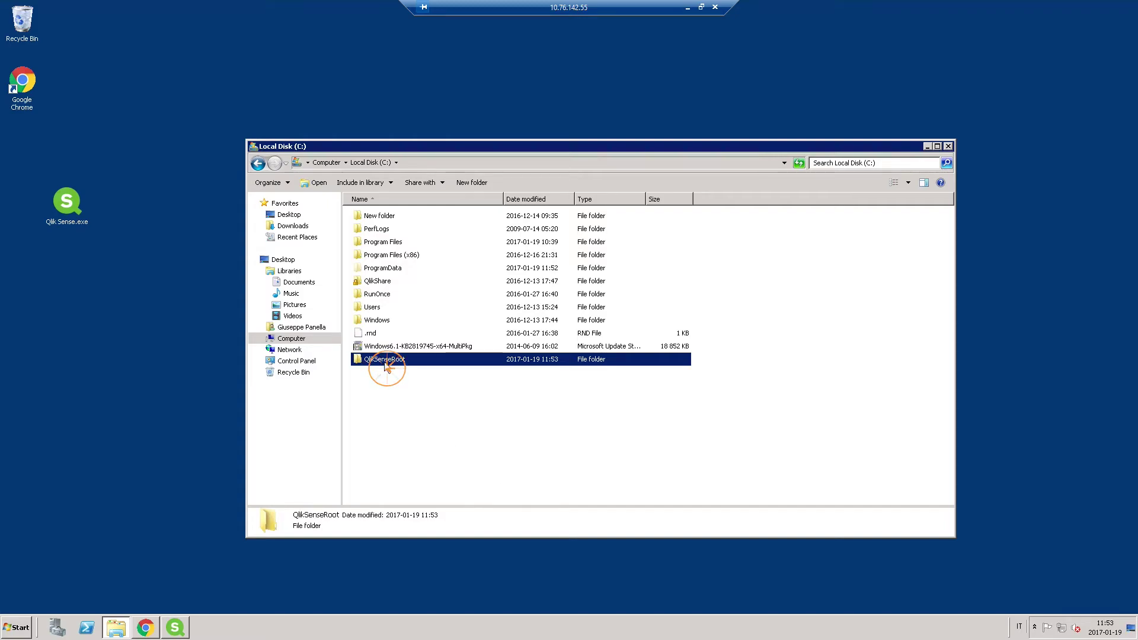
# Share QlikSenseRoot with Everyone and copy the folder's network path
pyautogui.rightClick(384, 362)
pyautogui.moveTo(426, 397)
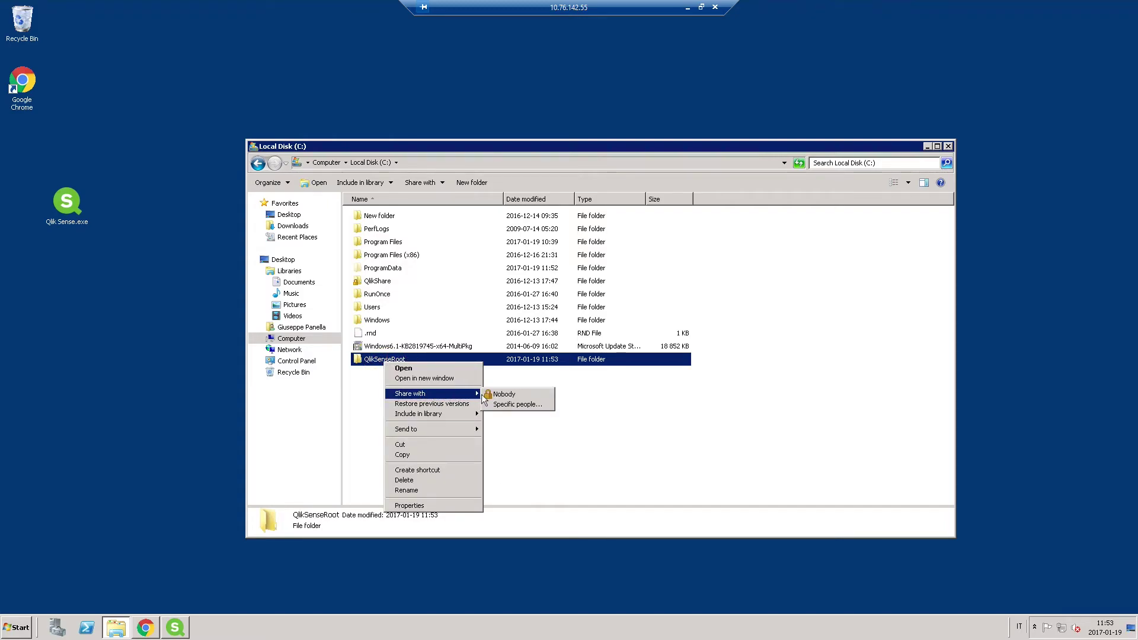
pyautogui.click(495, 394)
pyautogui.click(491, 301)
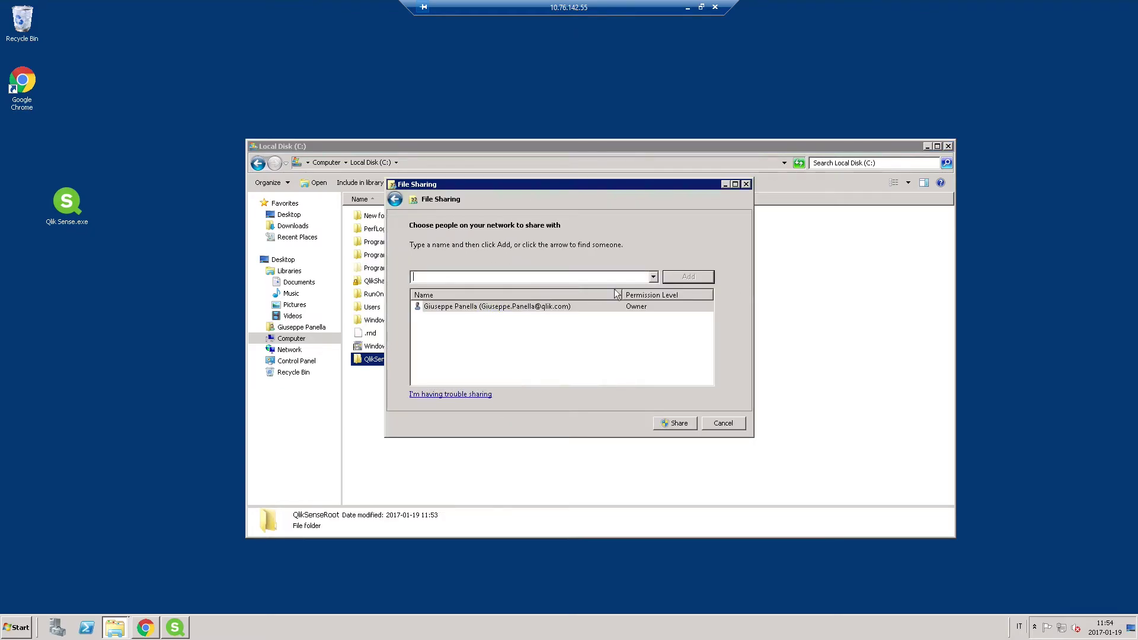
pyautogui.click(653, 277)
pyautogui.click(631, 290)
pyautogui.click(688, 276)
pyautogui.click(679, 422)
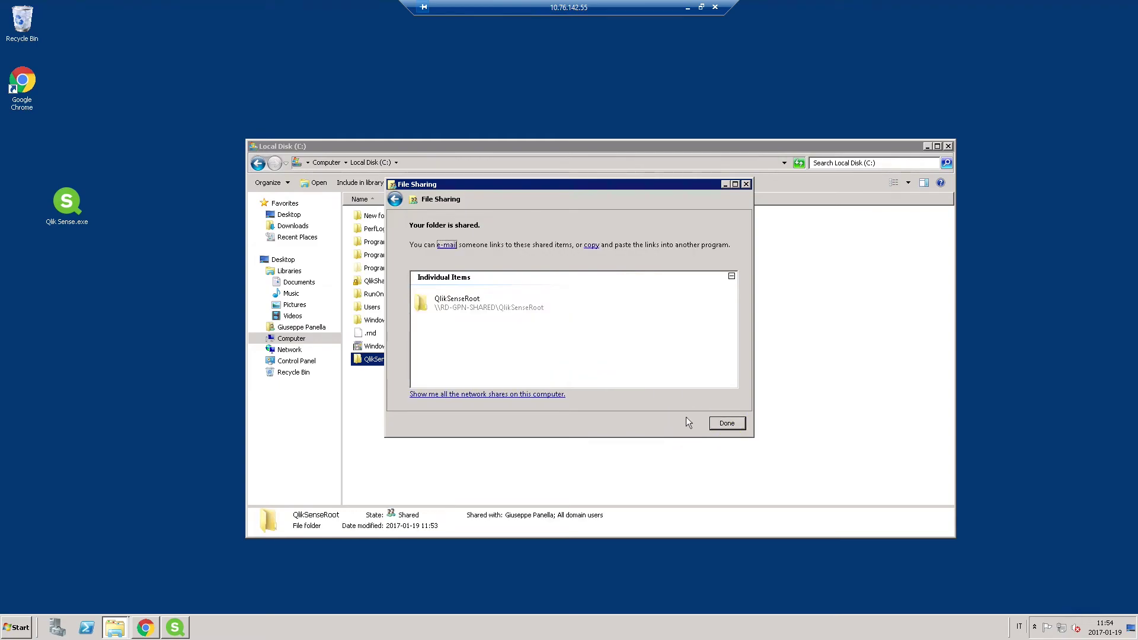
pyautogui.click(592, 246)
# Set the Root folder to the UNC path \\RD-GPN-SHARED\QlikSenseRoot and continue
pyautogui.click(173, 630)
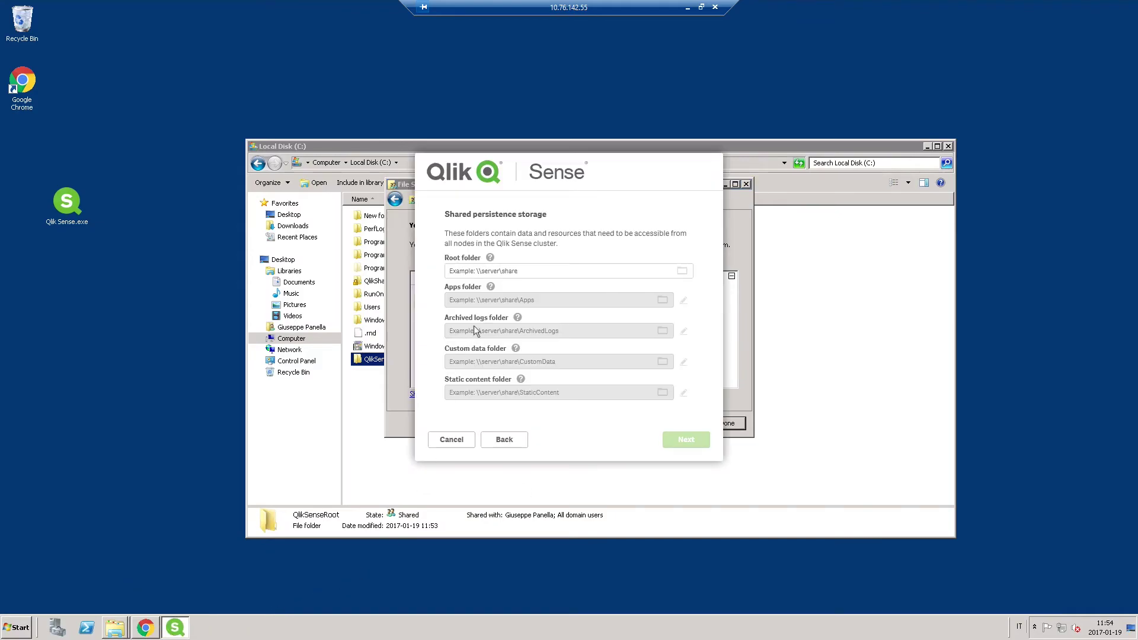
pyautogui.click(518, 271)
pyautogui.moveTo(519, 271); pyautogui.dragTo(417, 269)
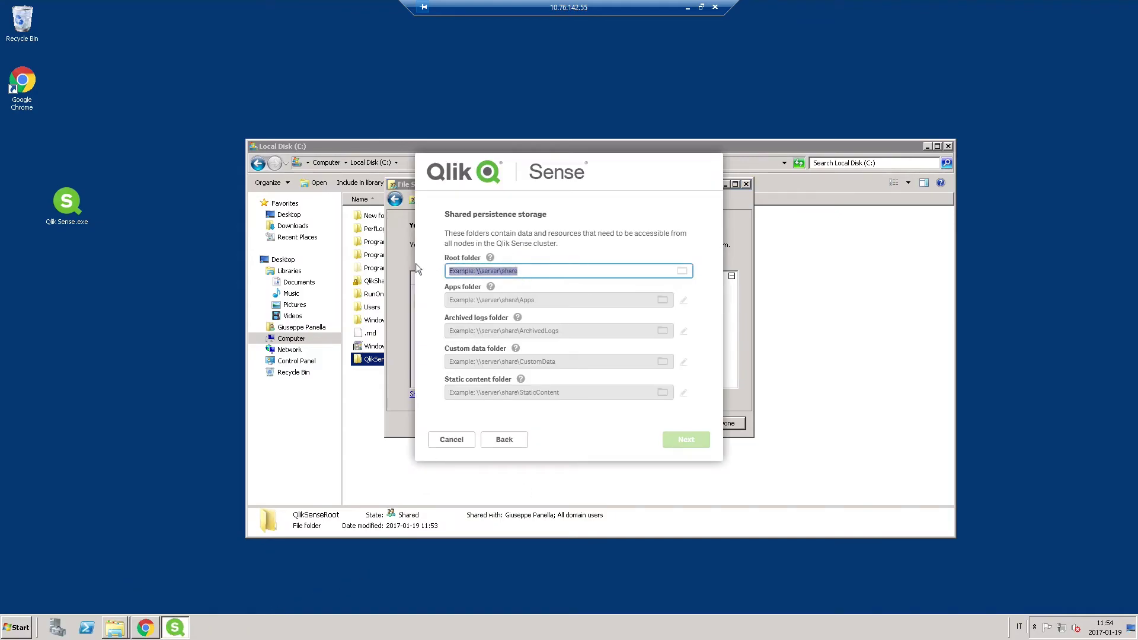
pyautogui.write('QlikSenseRoot (file://RD-GPN-SHARED/QlikSenseRoot)')
pyautogui.moveTo(511, 270); pyautogui.dragTo(442, 271)
pyautogui.write('\\')
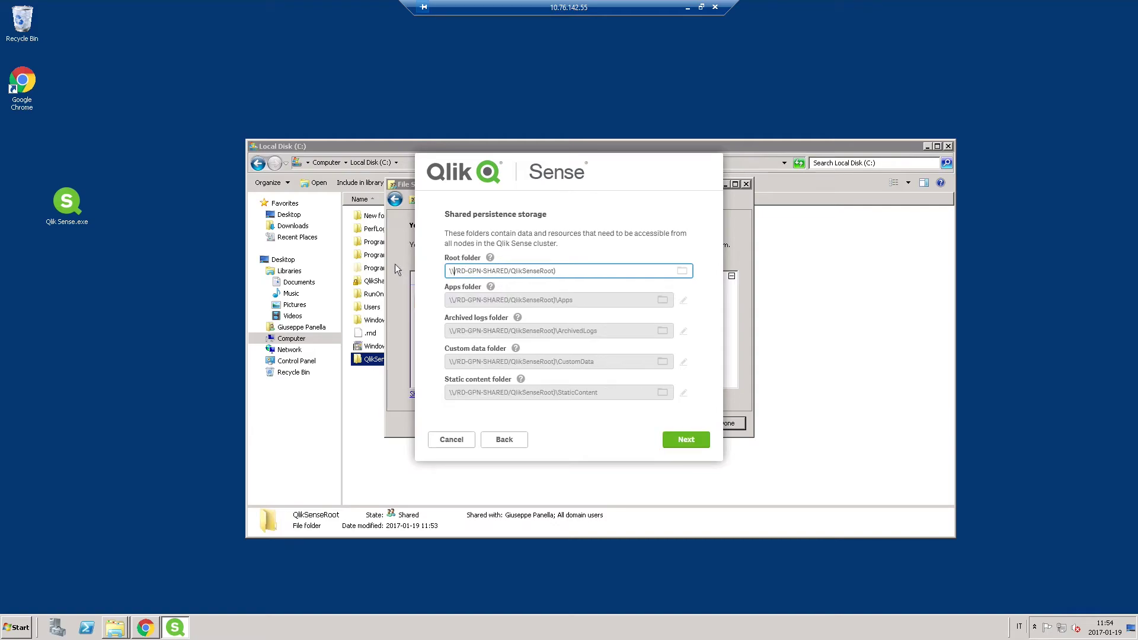
pyautogui.press('Delete')
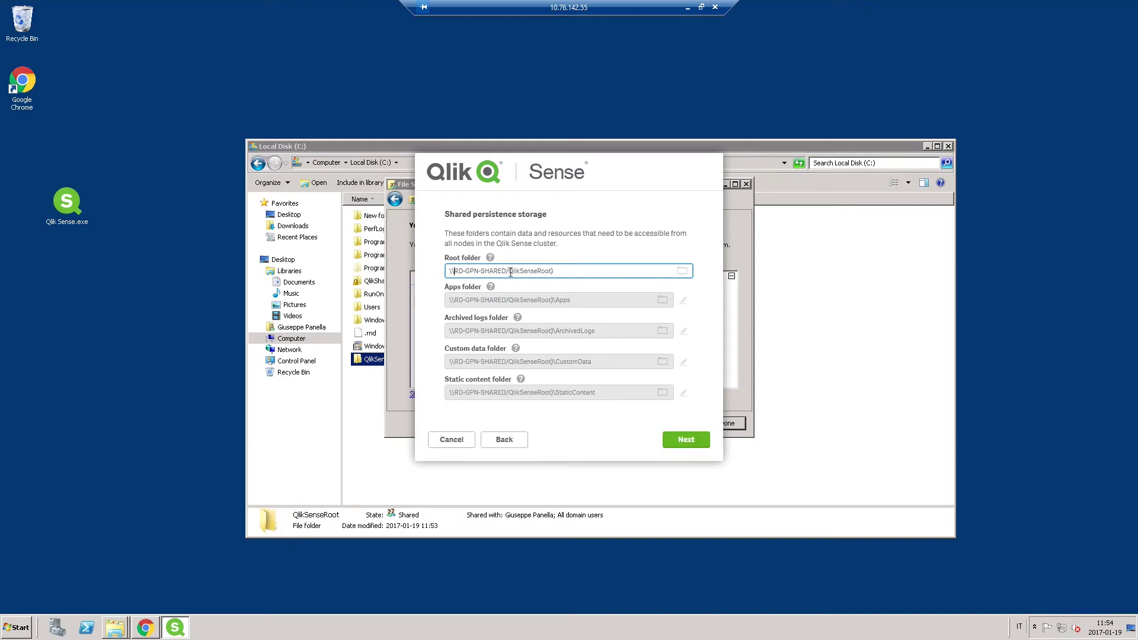
pyautogui.press('Delete')
pyautogui.write('\\')
pyautogui.click(683, 441)
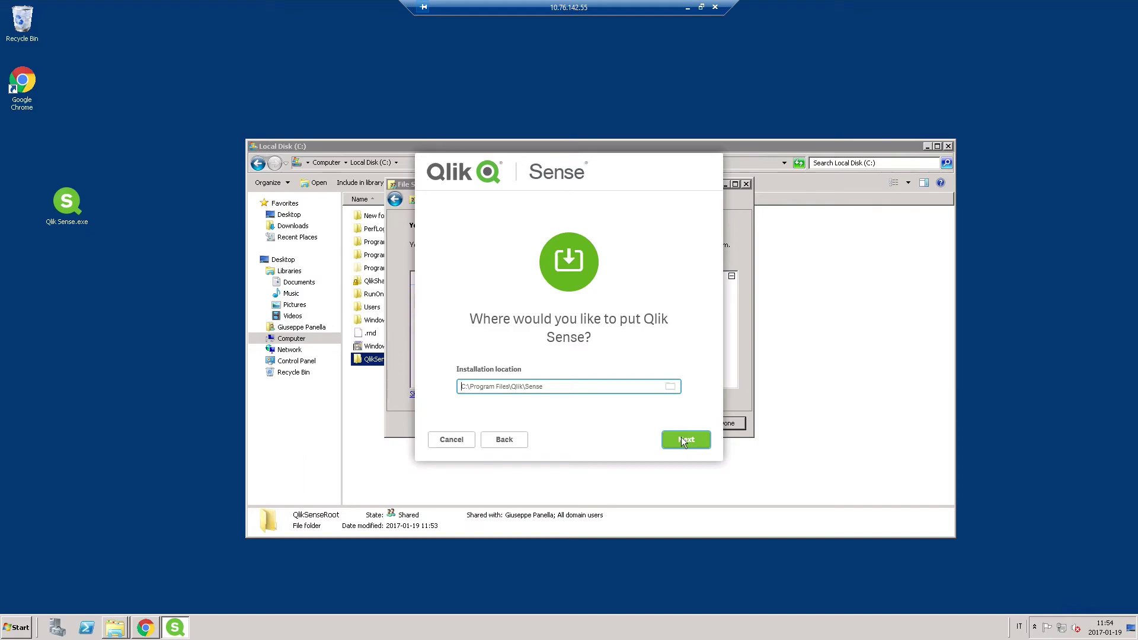
# Keep C:\Program Files\Qlik\Sense, enter the service account username and password, accept host name rd-gpn-shared.rdlund.qliktech.com, then install
pyautogui.click(678, 440)
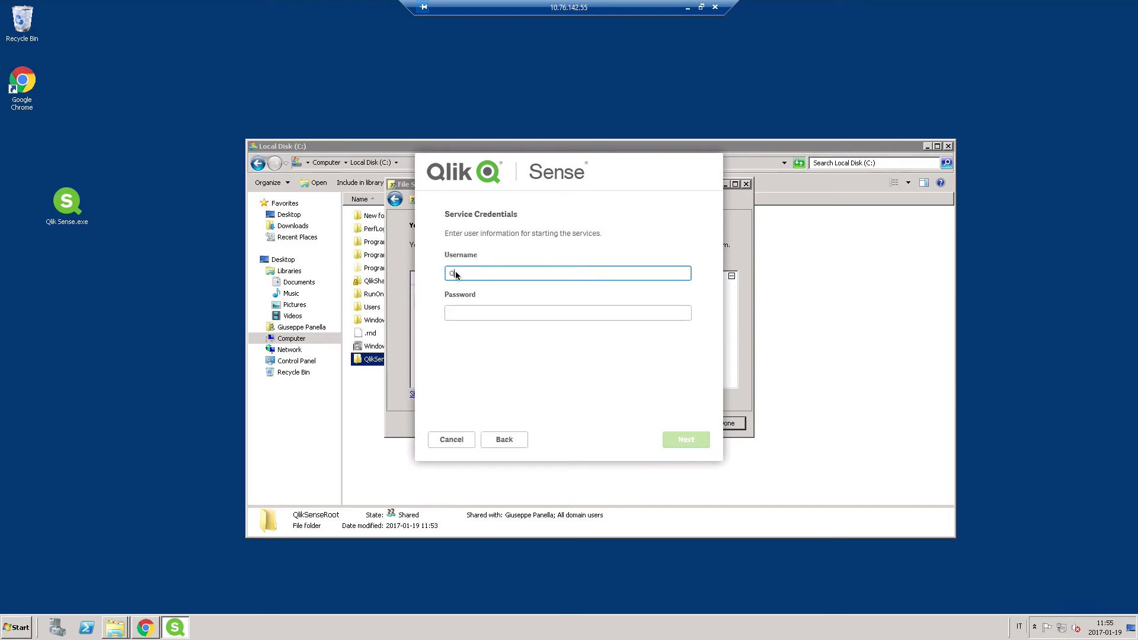
pyautogui.write('qseL\\GPN')
pyautogui.press('Tab')
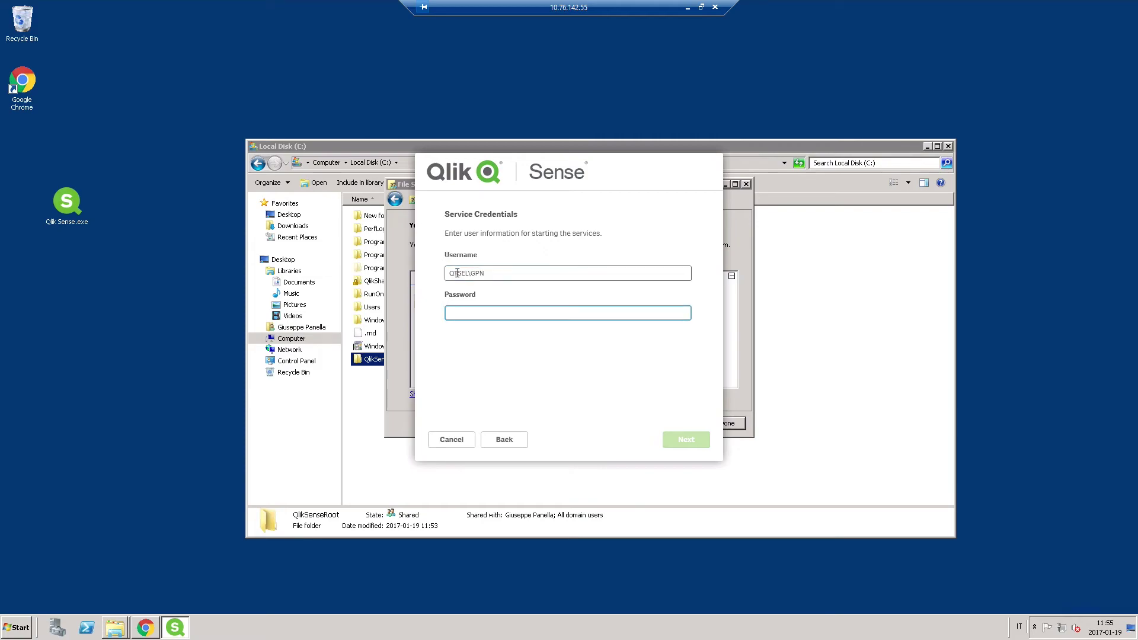
pyautogui.write('*')
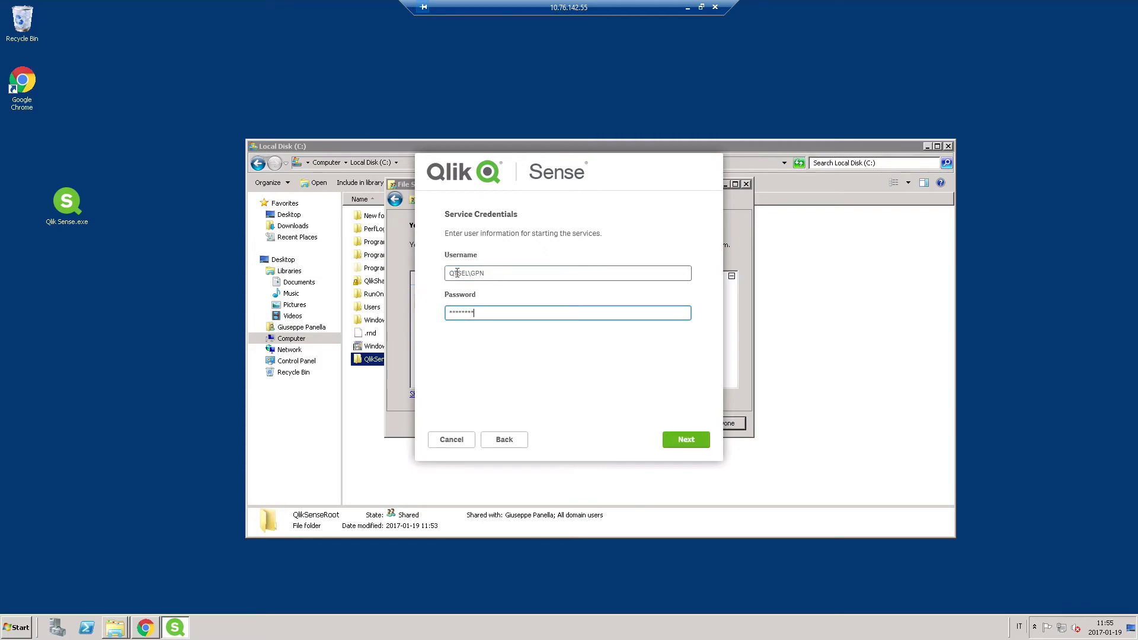
pyautogui.press('Return')
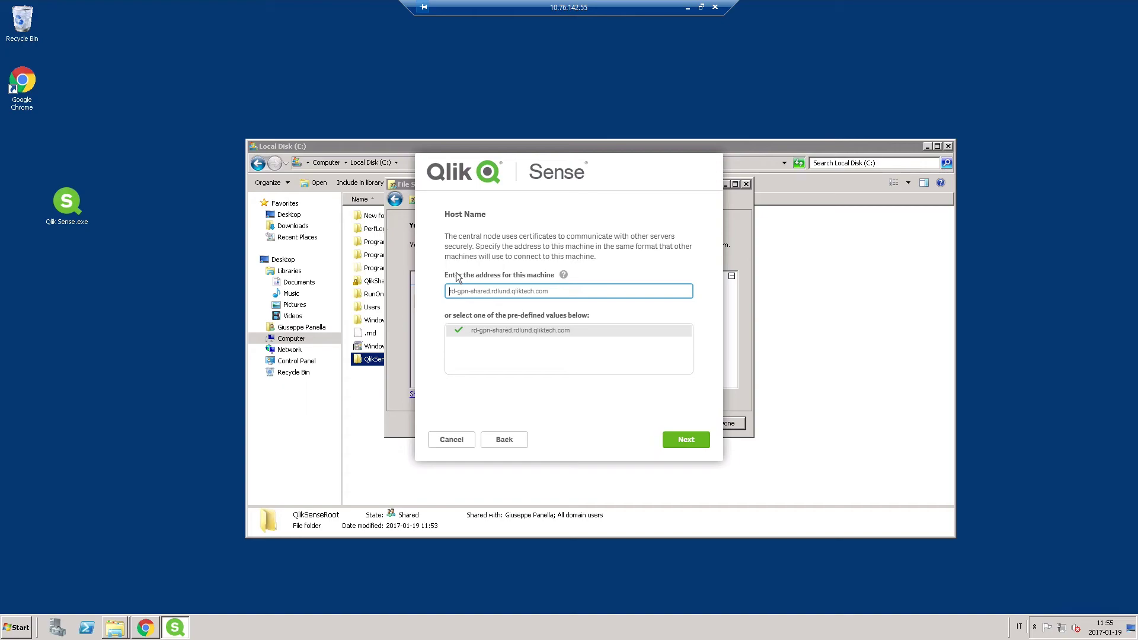
pyautogui.click(683, 440)
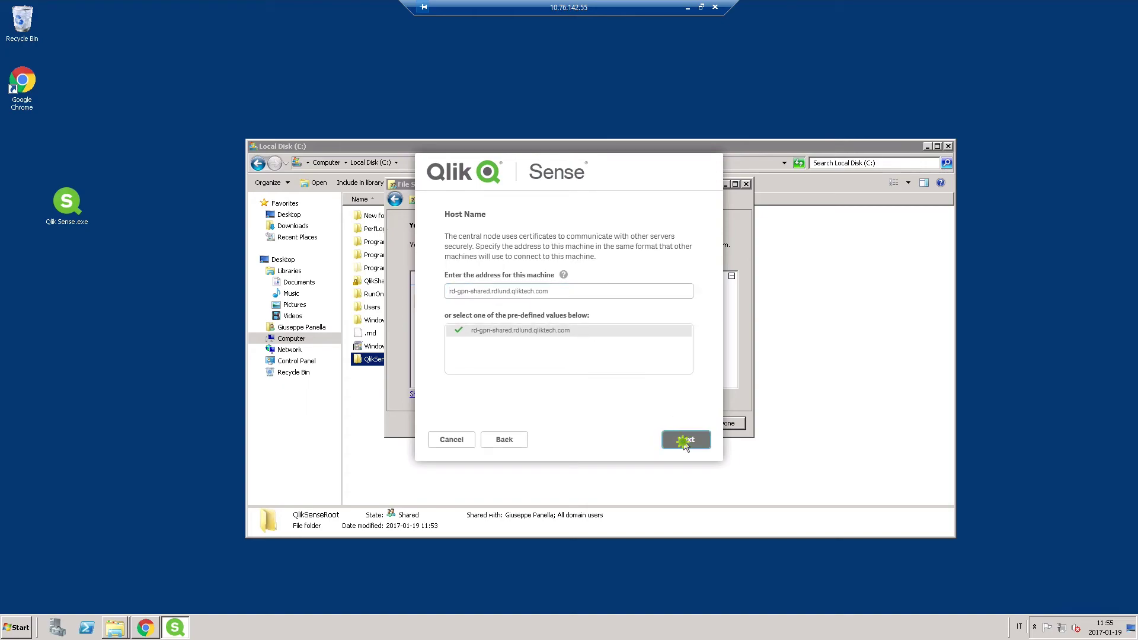
pyautogui.click(684, 440)
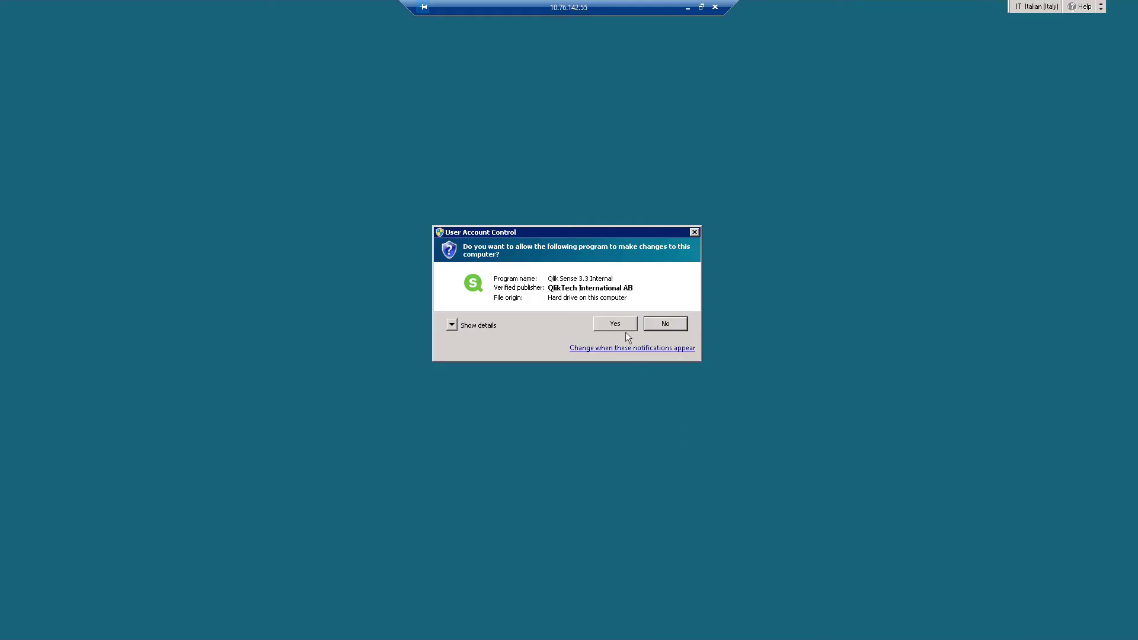
# Approve the User Account Control prompt so installation proceeds
pyautogui.click(620, 327)
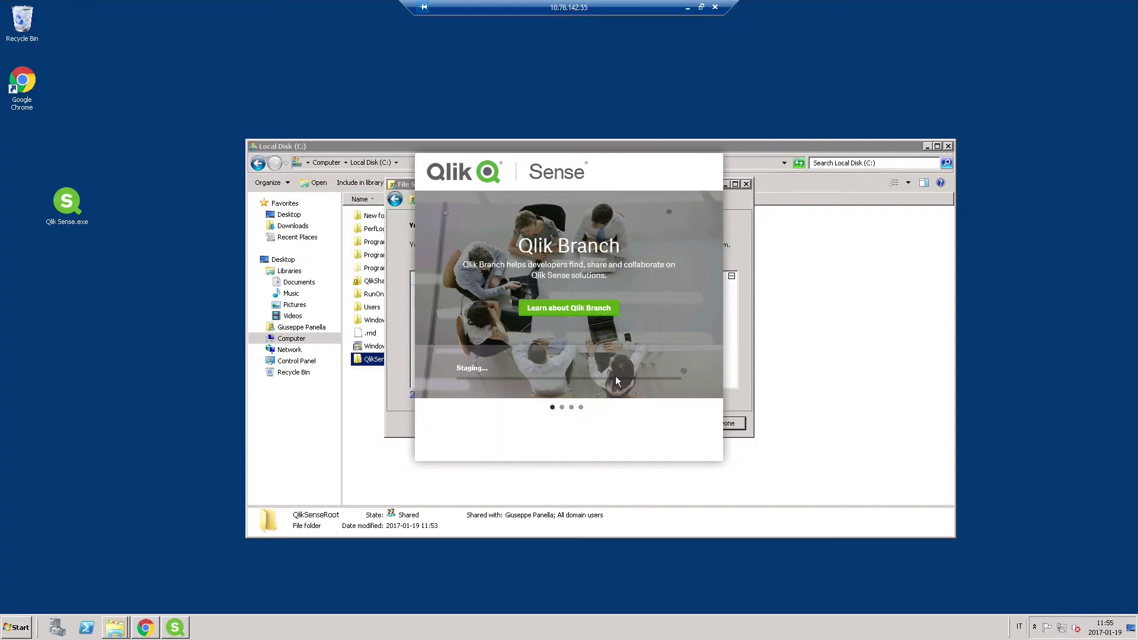